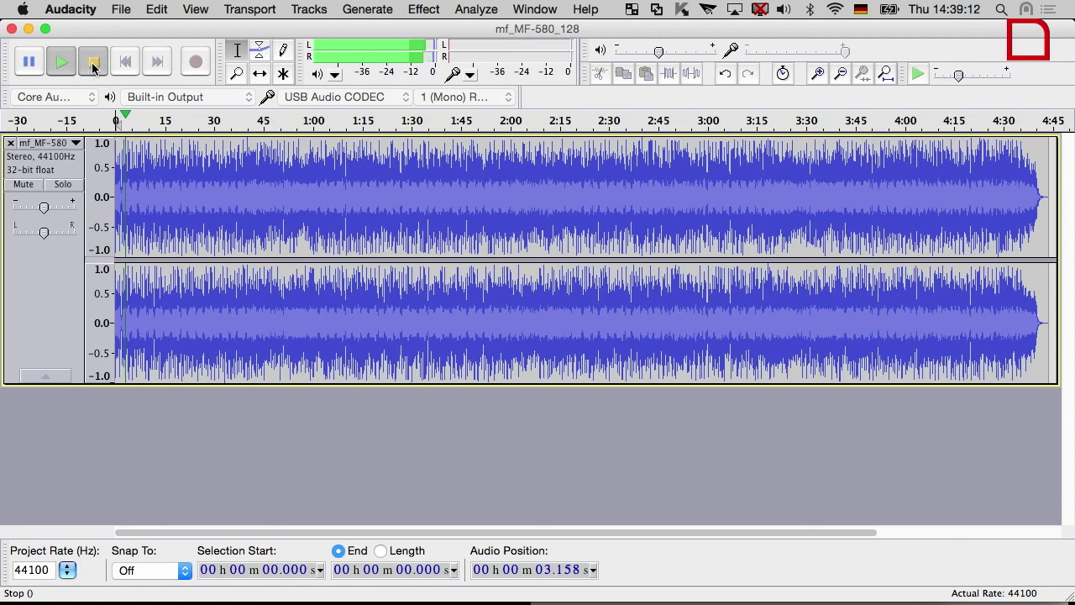
Stop the playback, mute the mf_MF-580 music track, and briefly play the project to check the muting.
click(93, 67)
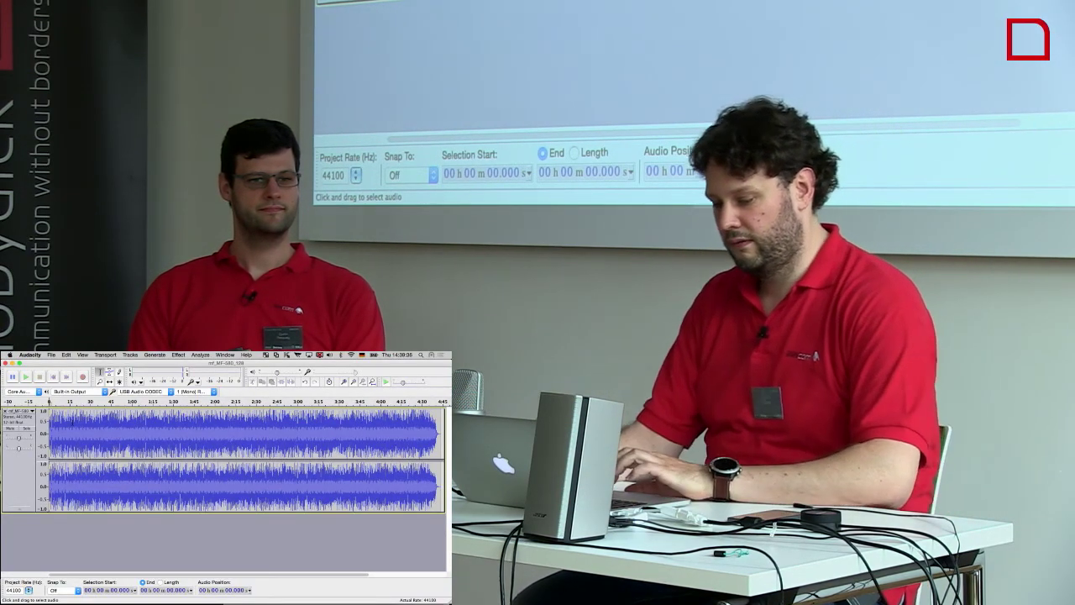
click(10, 428)
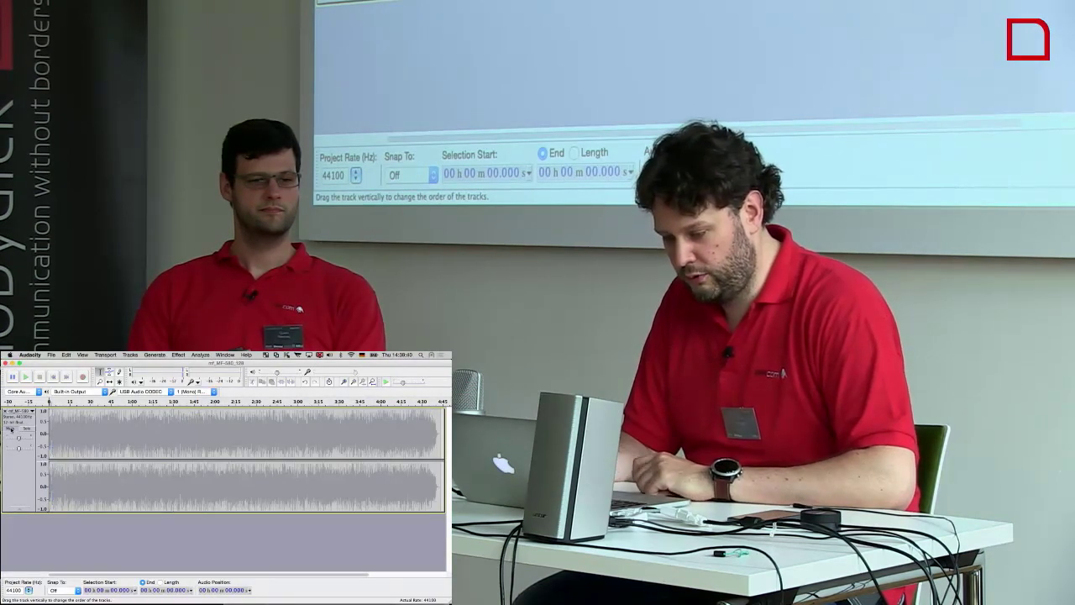
click(26, 376)
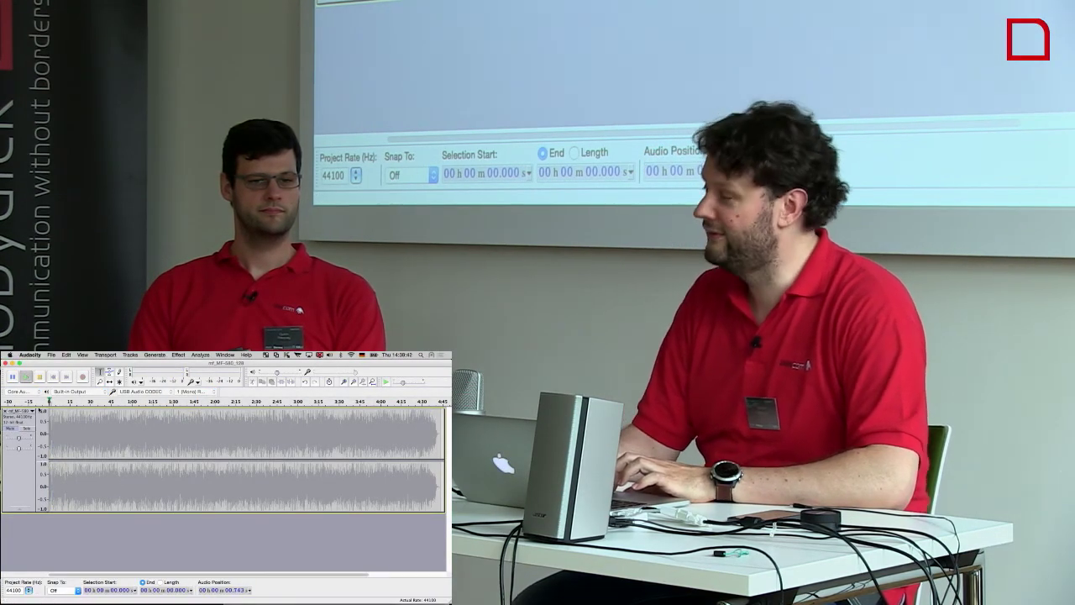
click(40, 376)
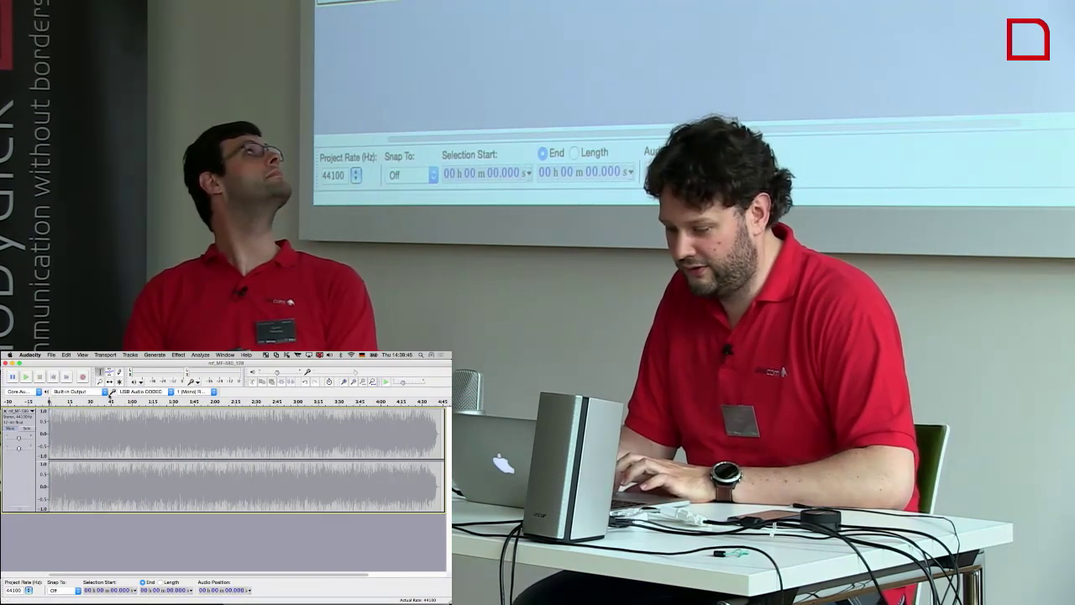
Record a short spoken announcement from the USB Audio CODEC microphone onto a new mono track and play it back.
click(152, 393)
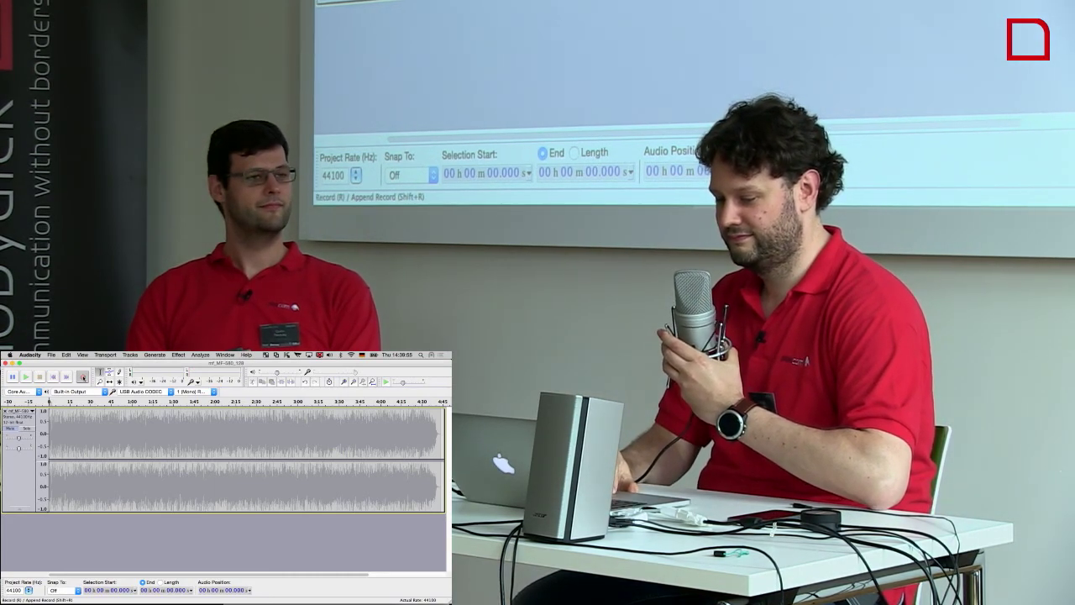
key(r)
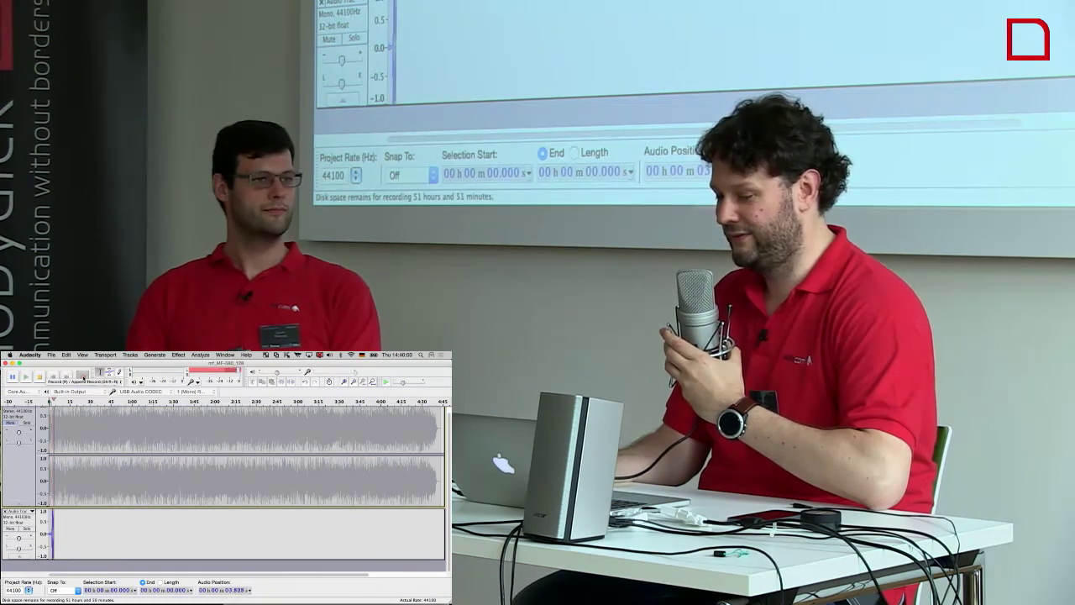
click(40, 376)
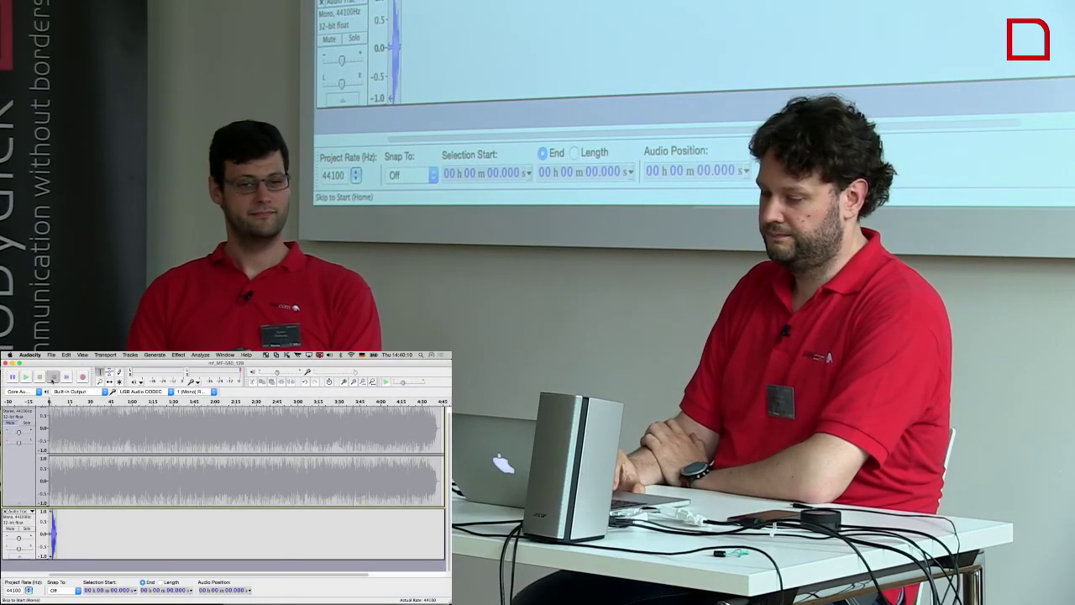
click(25, 377)
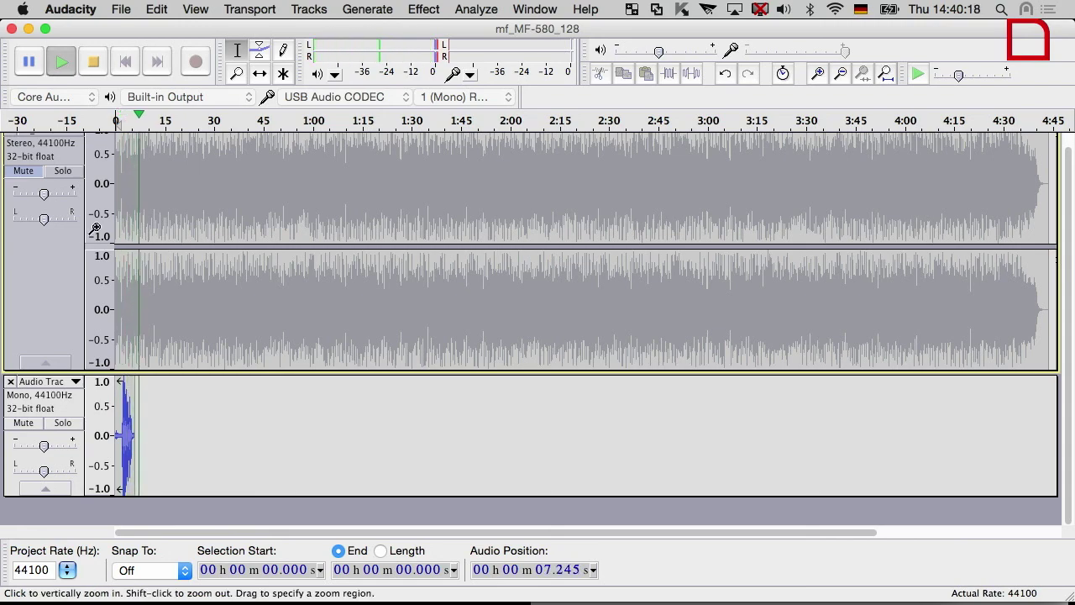
click(94, 63)
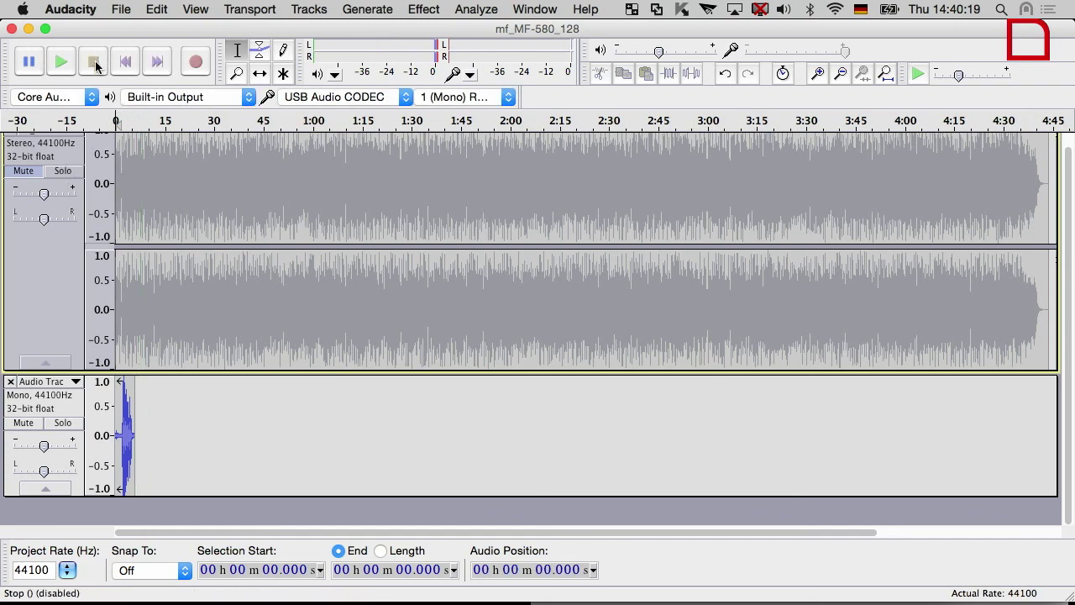
Lower the music track's volume under the spoken announcement with the Envelope tool, fading down at about 1.5 s and back up by about 7.5 s.
click(237, 74)
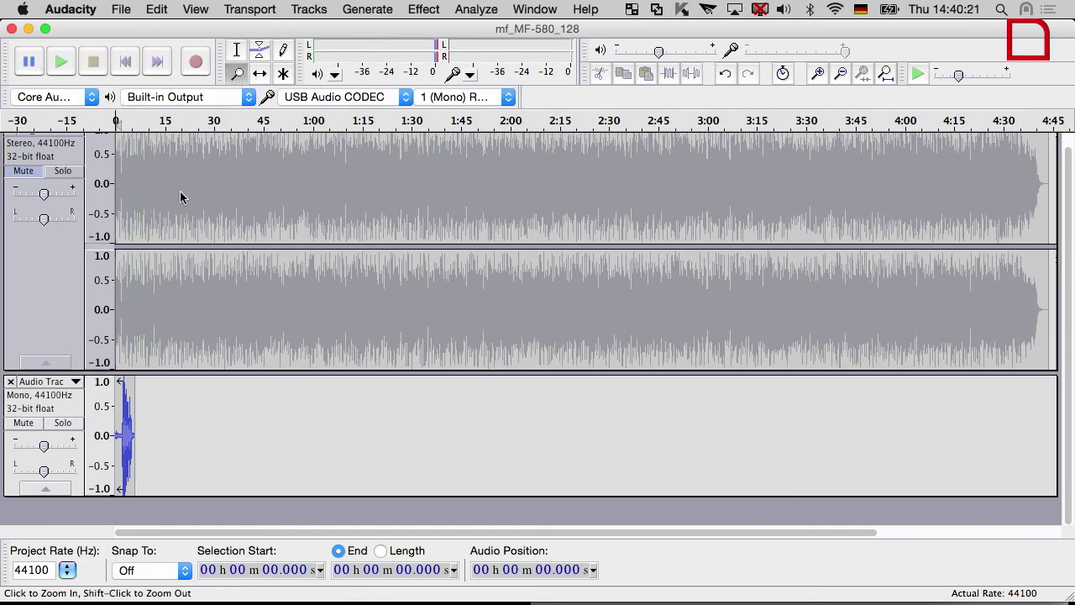
click(122, 405)
click(122, 406)
click(123, 408)
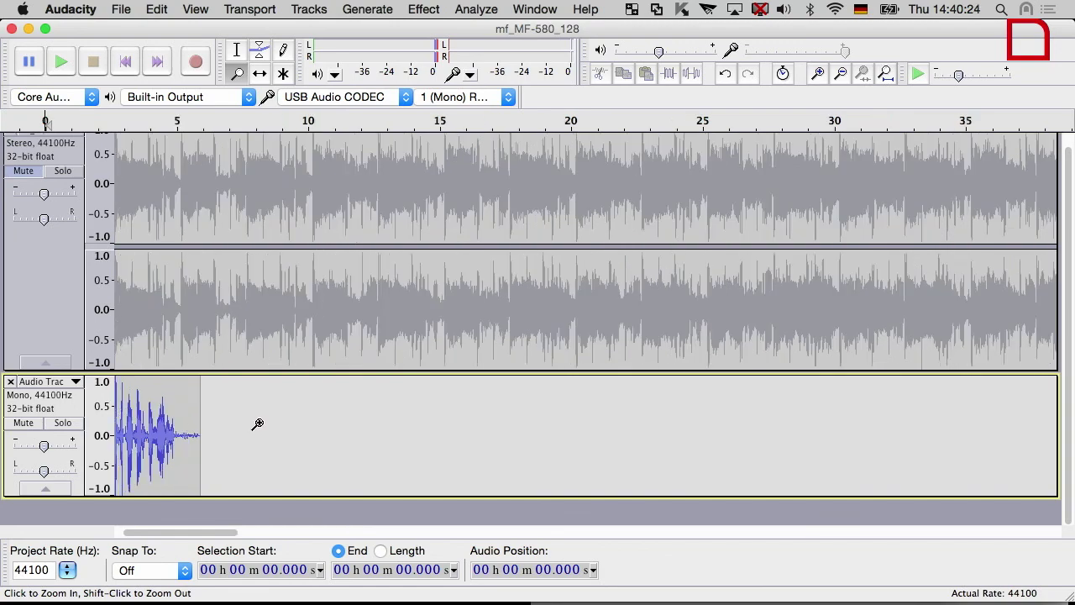
scroll(258, 424, up, 1)
drag(197, 533, 154, 532)
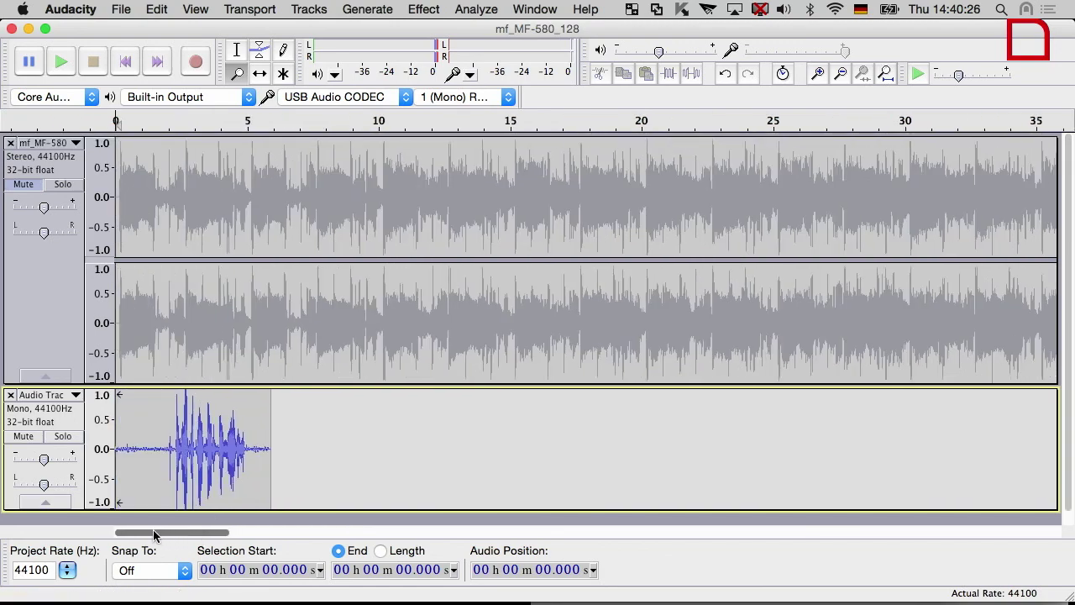
click(257, 53)
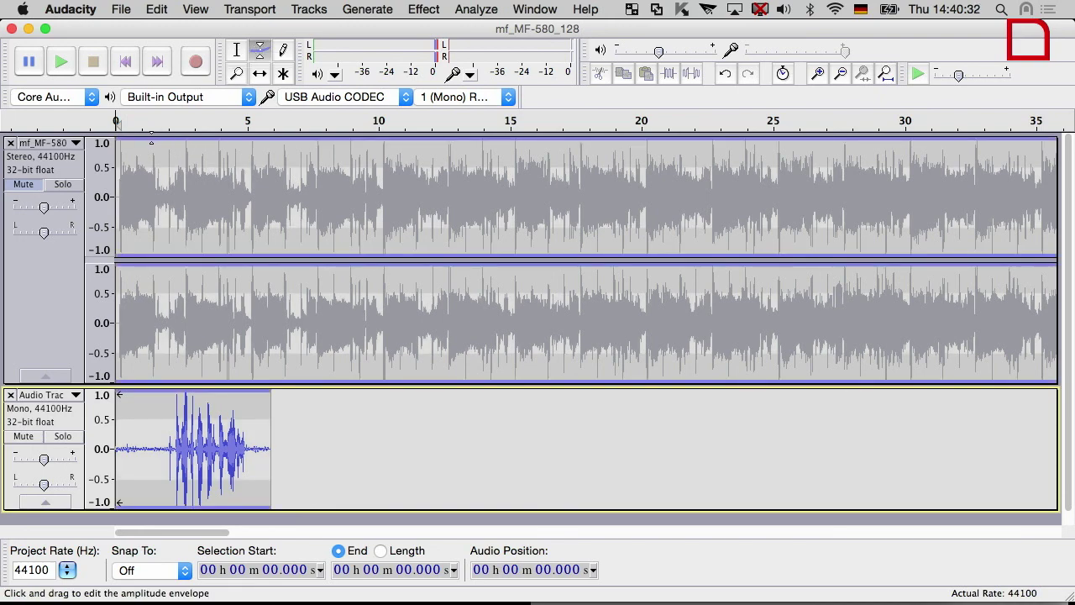
click(151, 143)
click(162, 142)
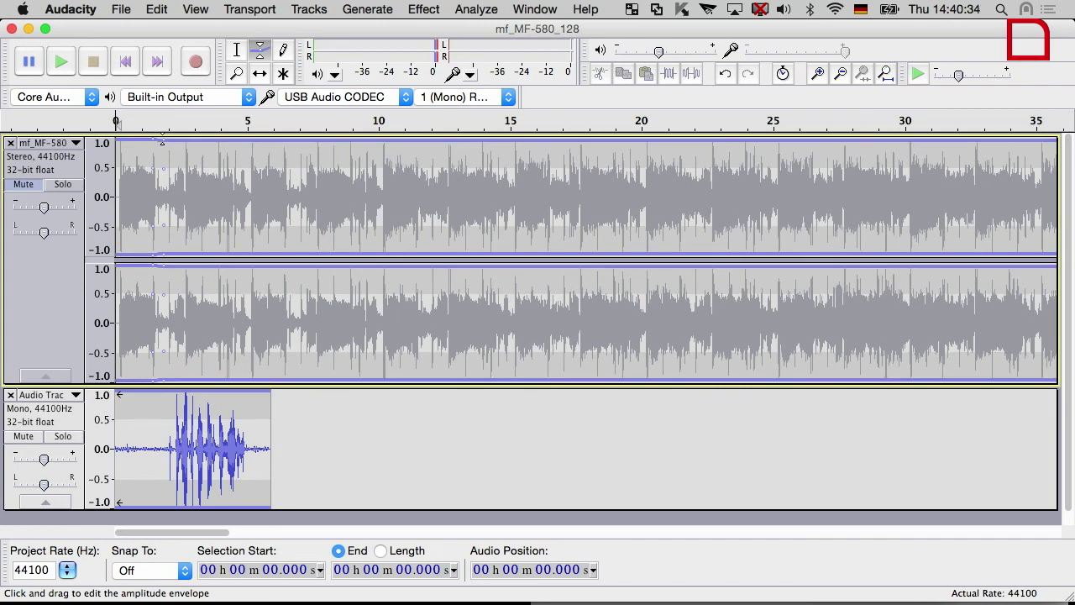
drag(162, 142, 178, 183)
drag(261, 188, 314, 142)
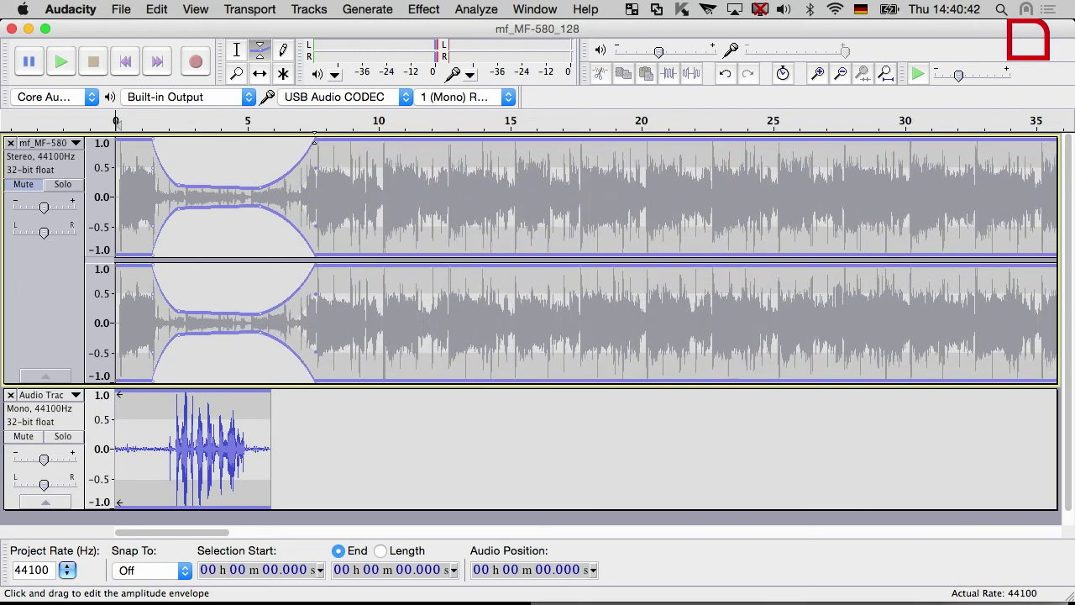
Unmute the music track and play the mix of music and announcement from the start.
click(25, 187)
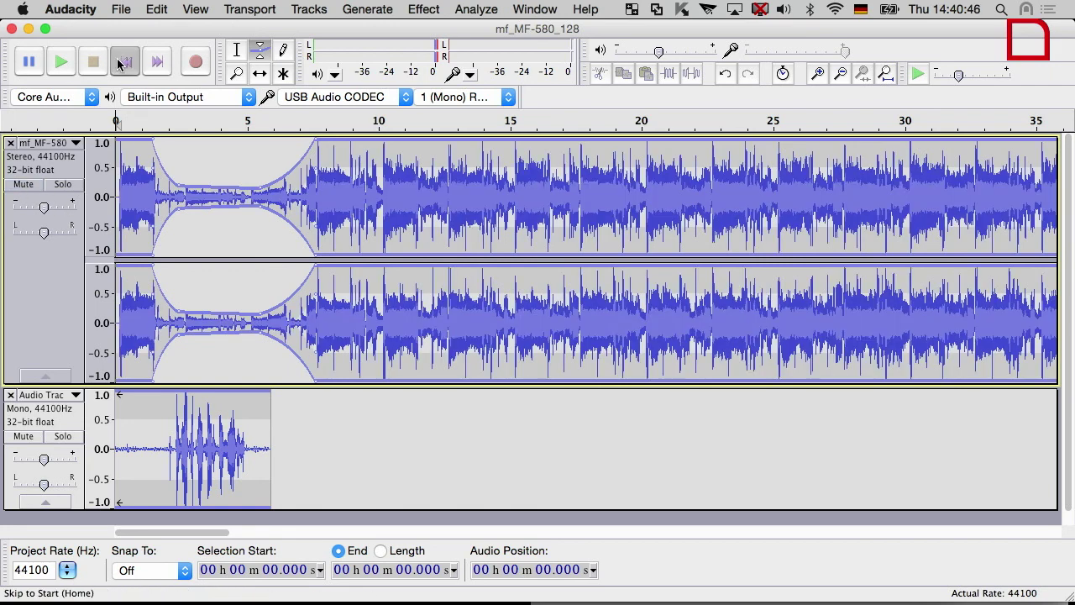
click(60, 64)
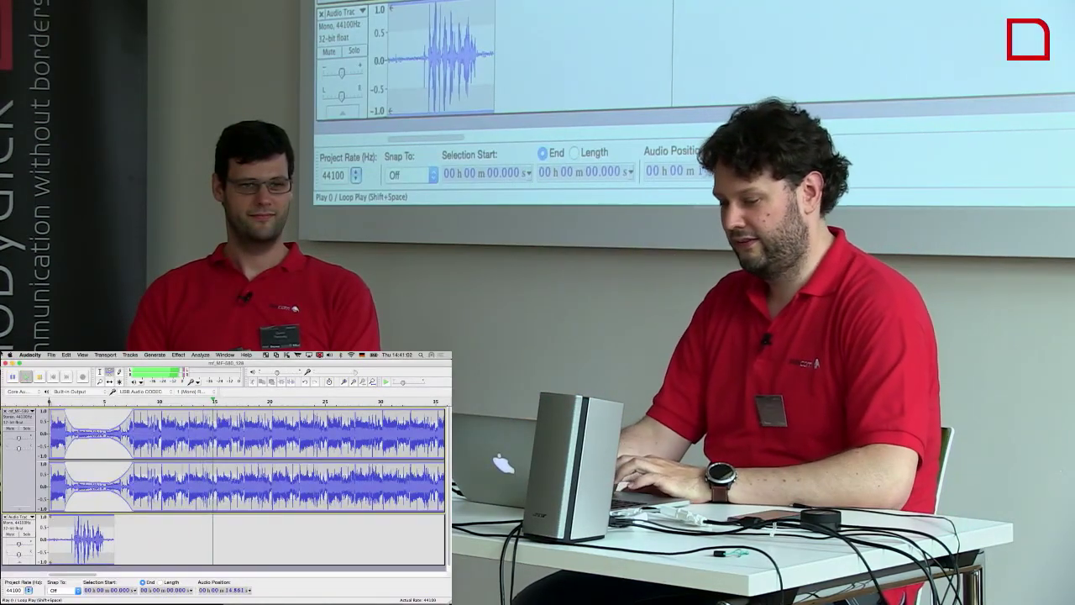
click(38, 378)
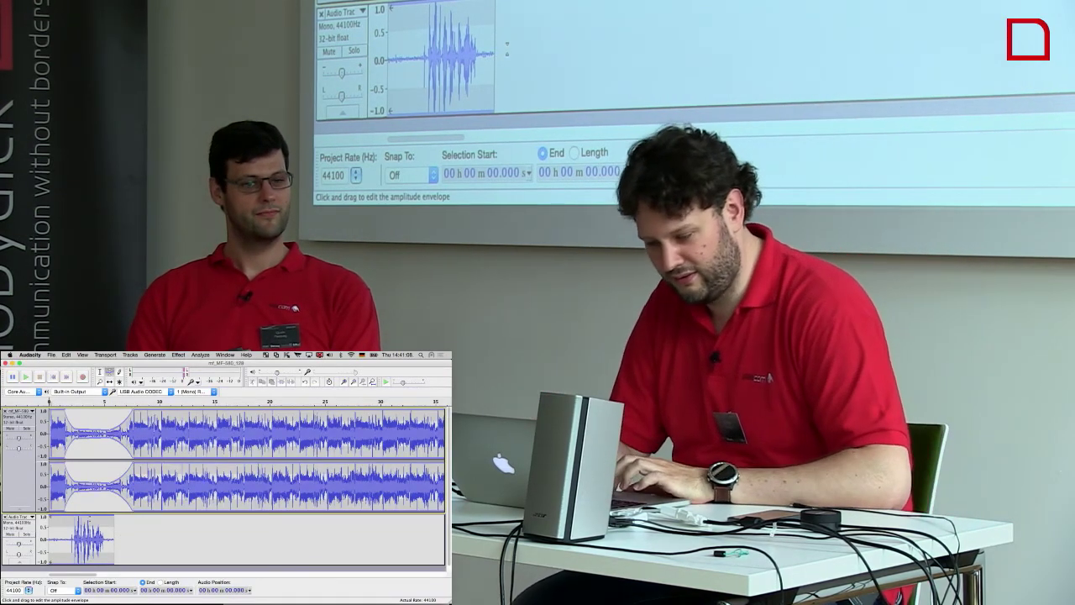
Play the opening of the mix briefly at the original project rate.
click(51, 355)
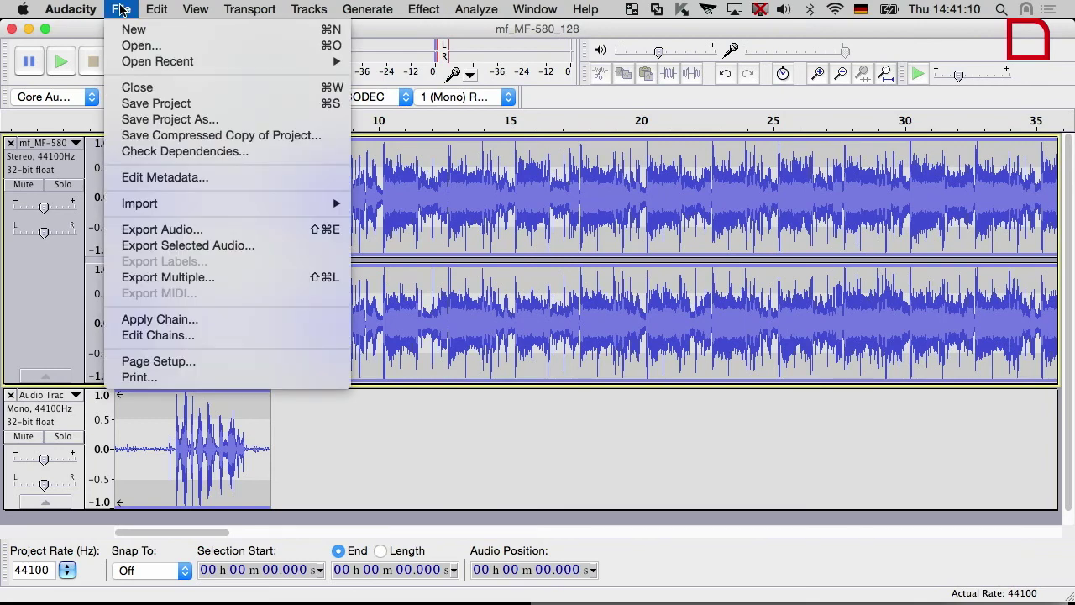
click(479, 446)
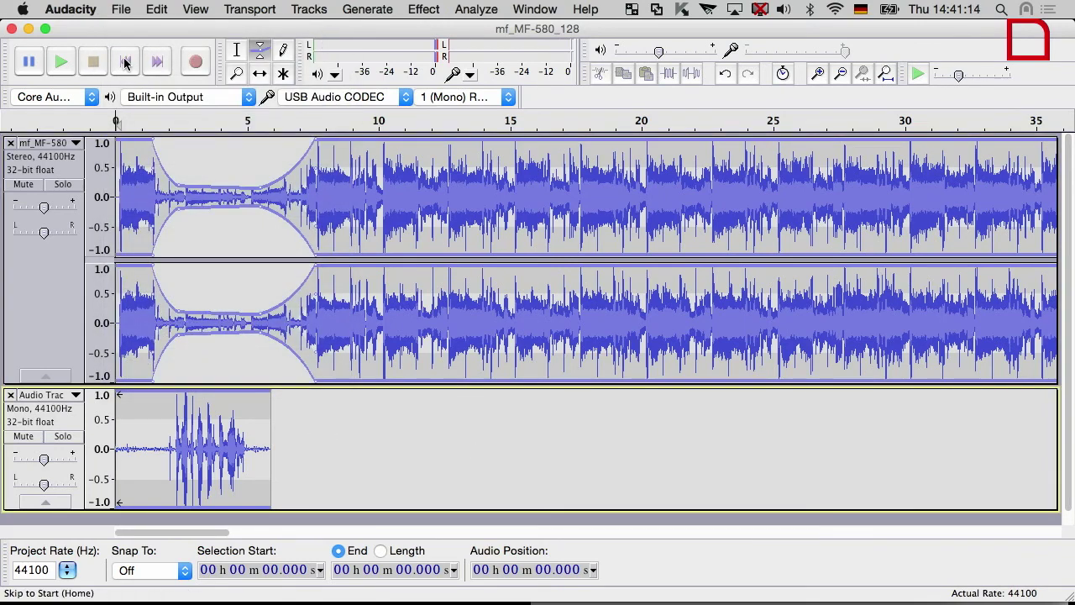
click(68, 62)
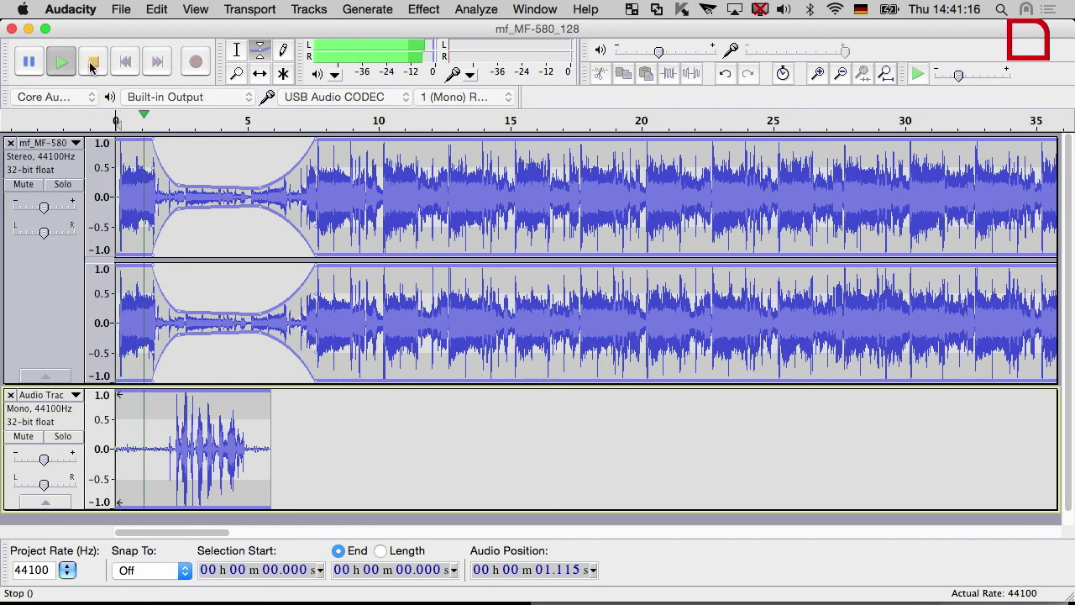
click(92, 62)
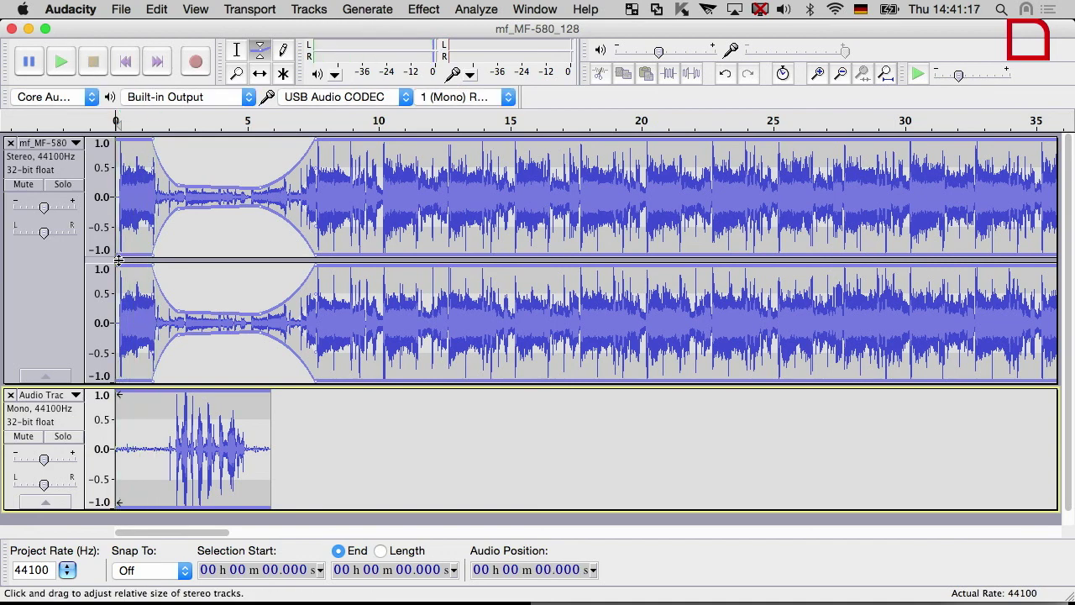
Set the project rate to 8000 Hz and play the start of the mix to judge the sound quality.
click(68, 571)
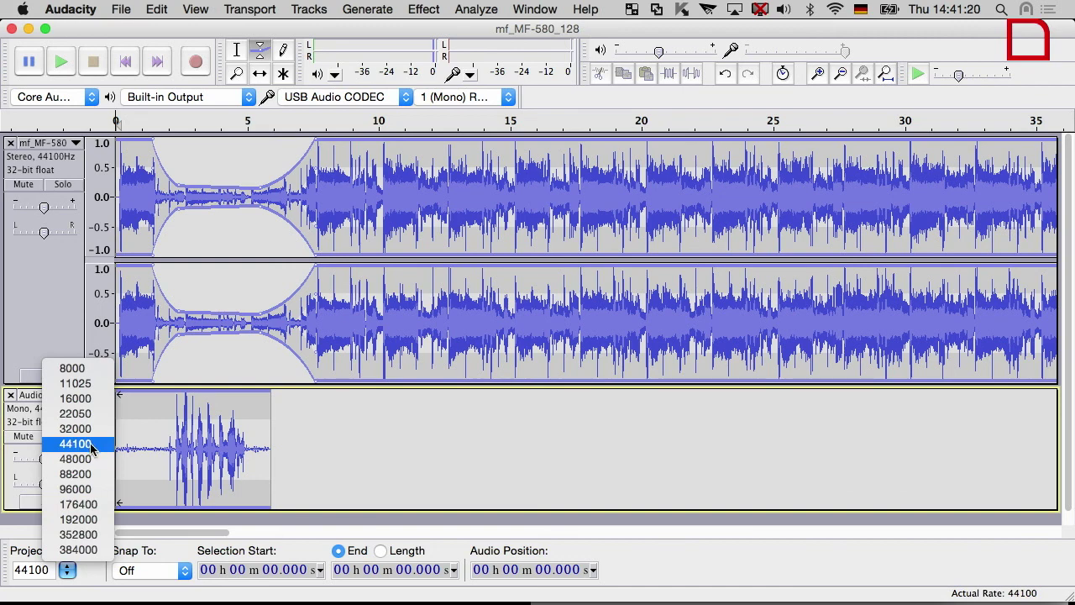
click(72, 368)
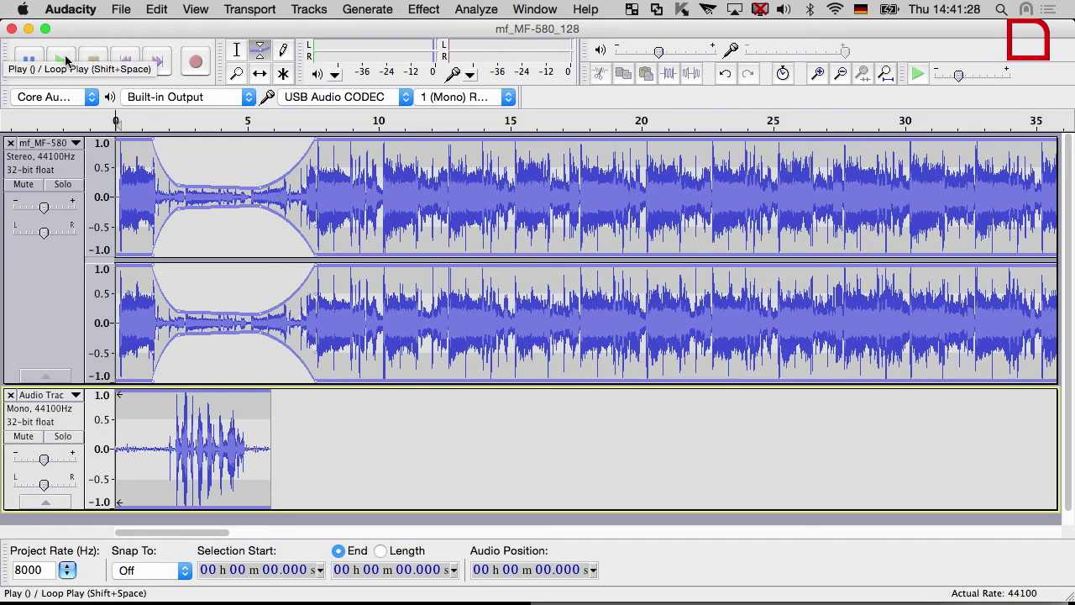
click(63, 60)
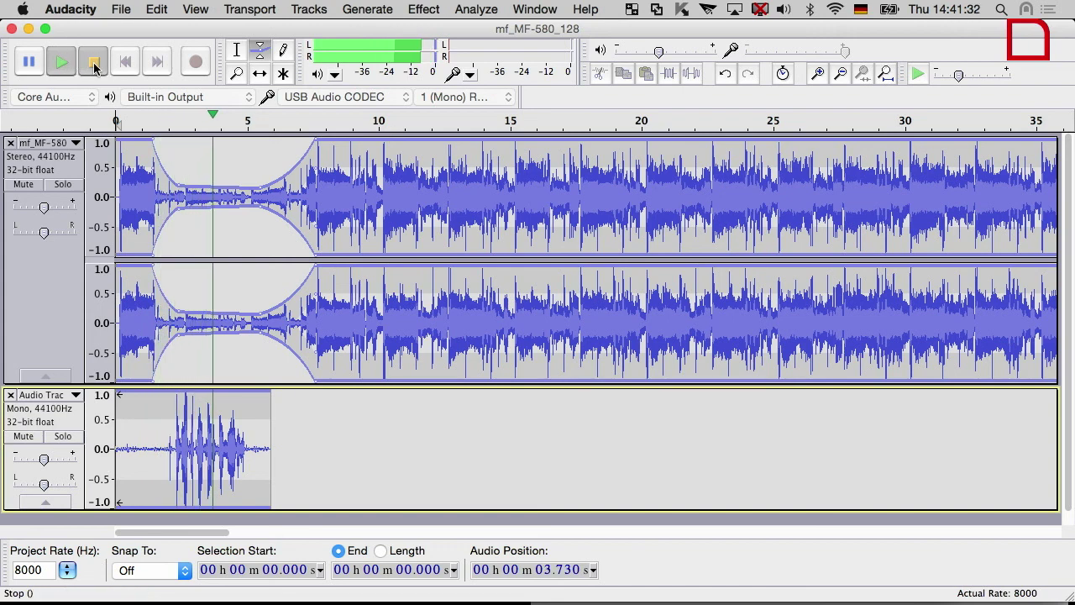
click(94, 62)
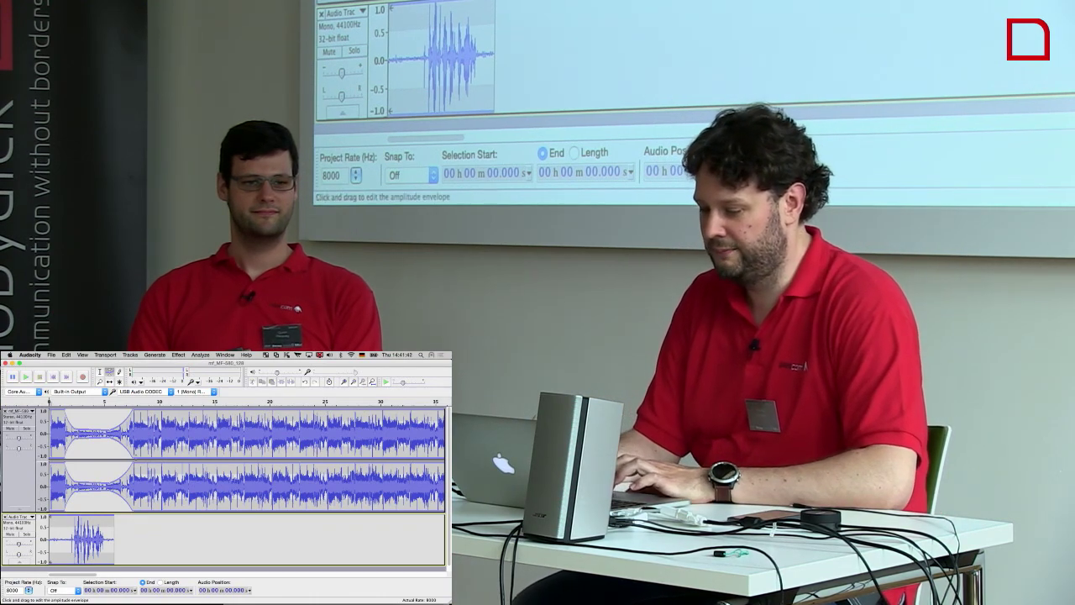
Export the mix to the Desktop as wartemukke in WAV (Microsoft) signed 16 bit PCM format, accepting the stereo mixdown and existing metadata.
click(51, 355)
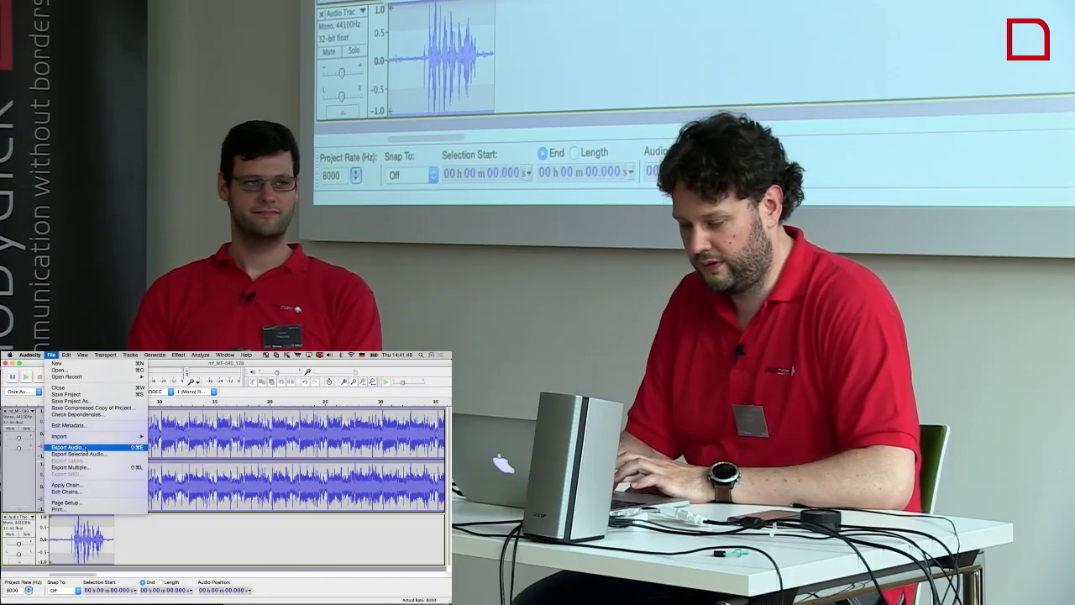
click(89, 447)
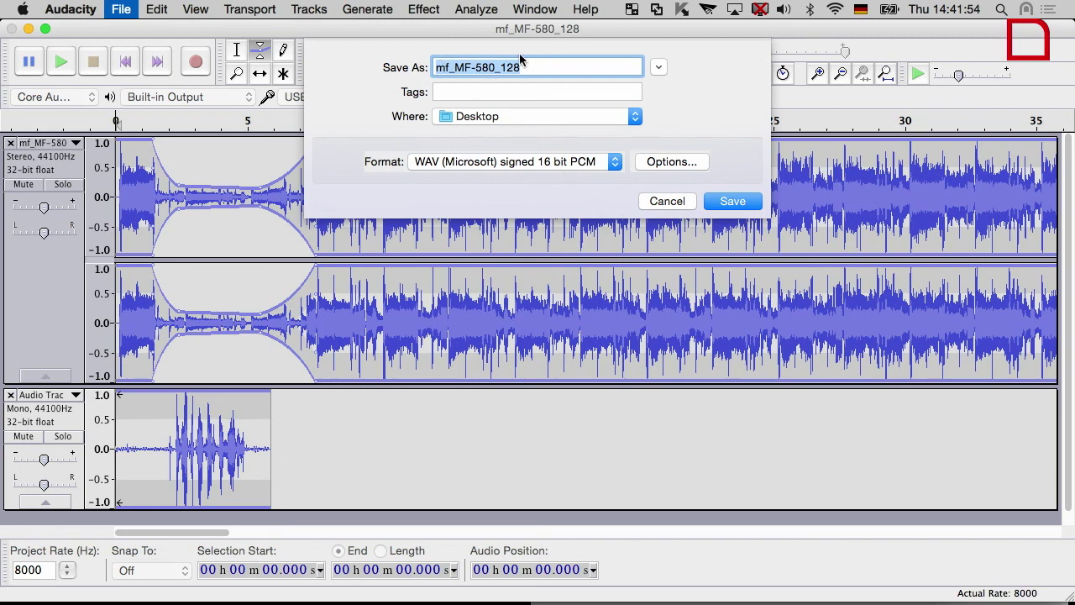
click(589, 162)
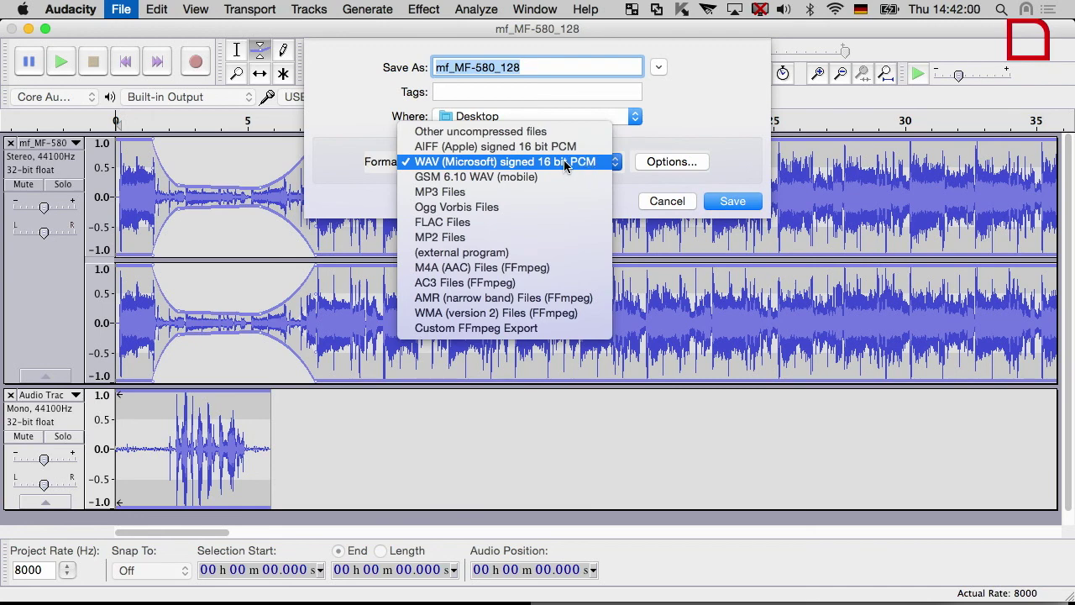
click(564, 161)
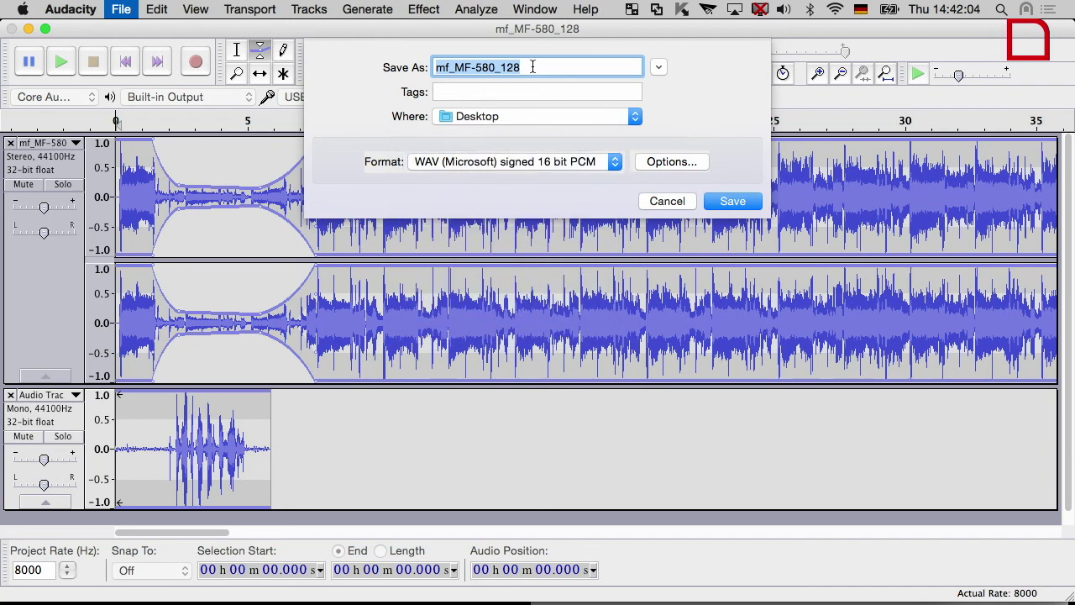
text(wartemukke)
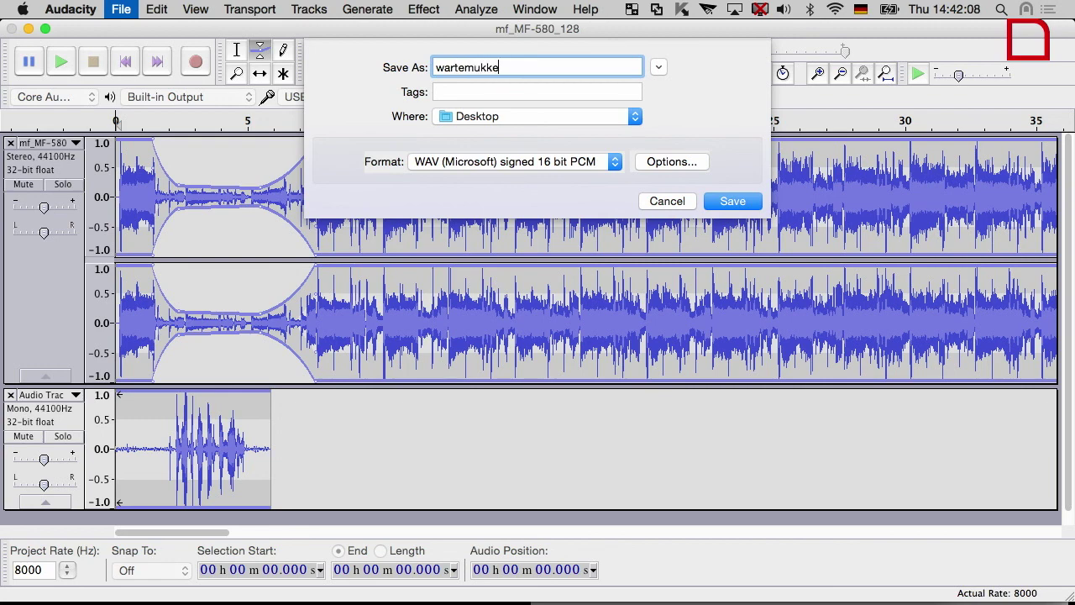
click(727, 202)
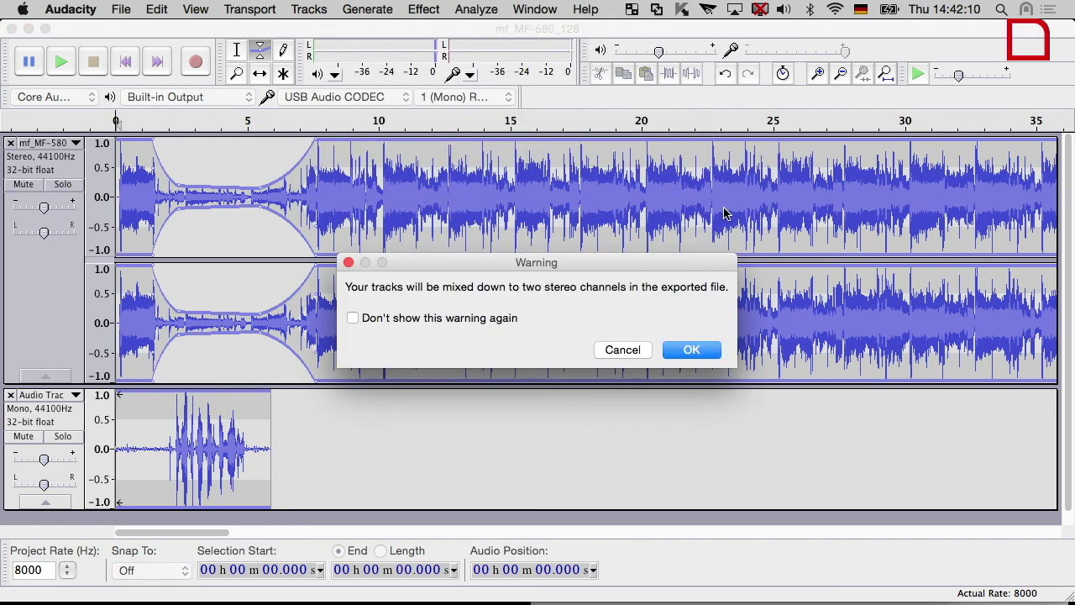
click(692, 353)
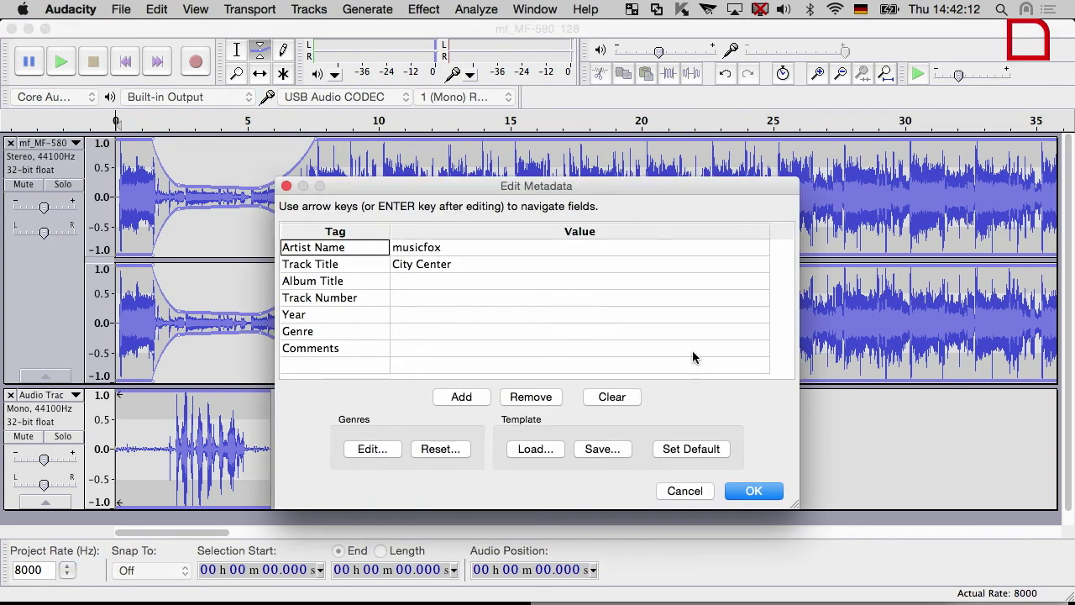
click(753, 491)
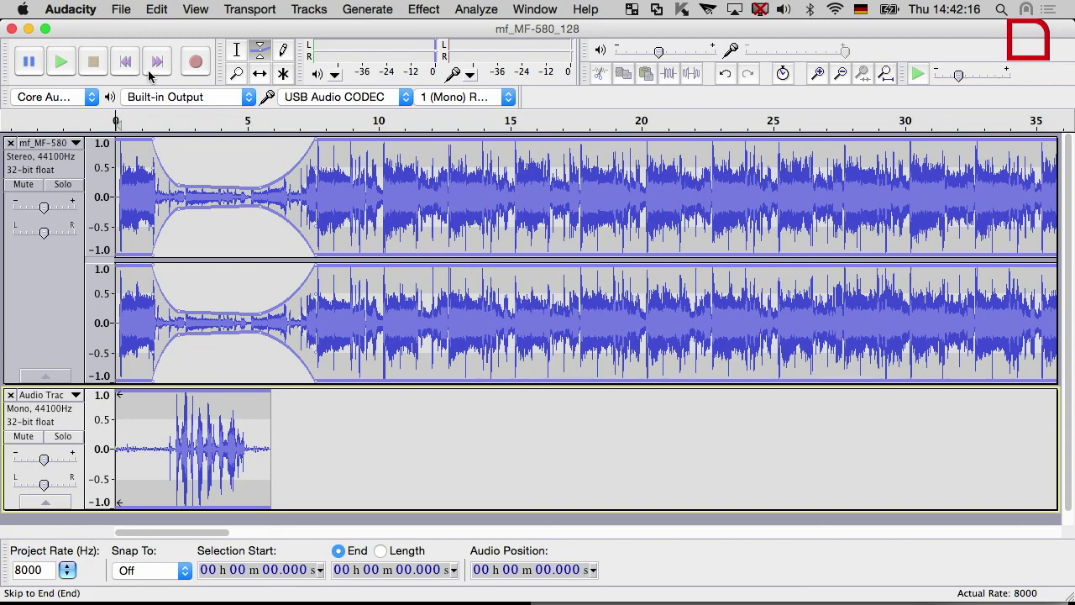
Minimize the audio project window and switch to the mobydick administration page in Chrome.
click(28, 31)
click(143, 38)
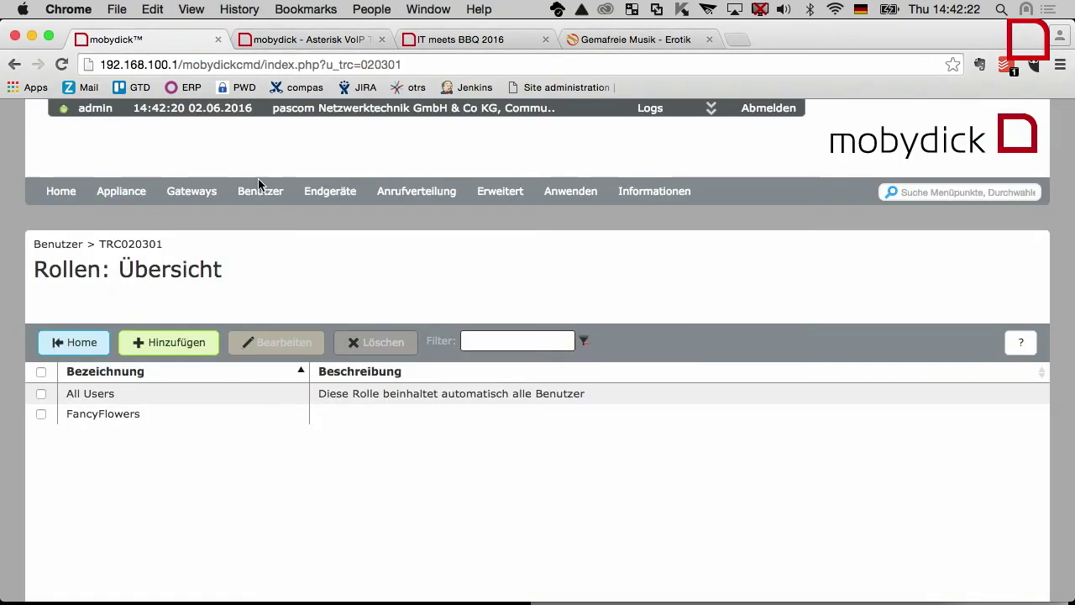
Start a new hold music (Wartemusik) entry with the name fancy and the directory fancy.
mouse_move(507, 193)
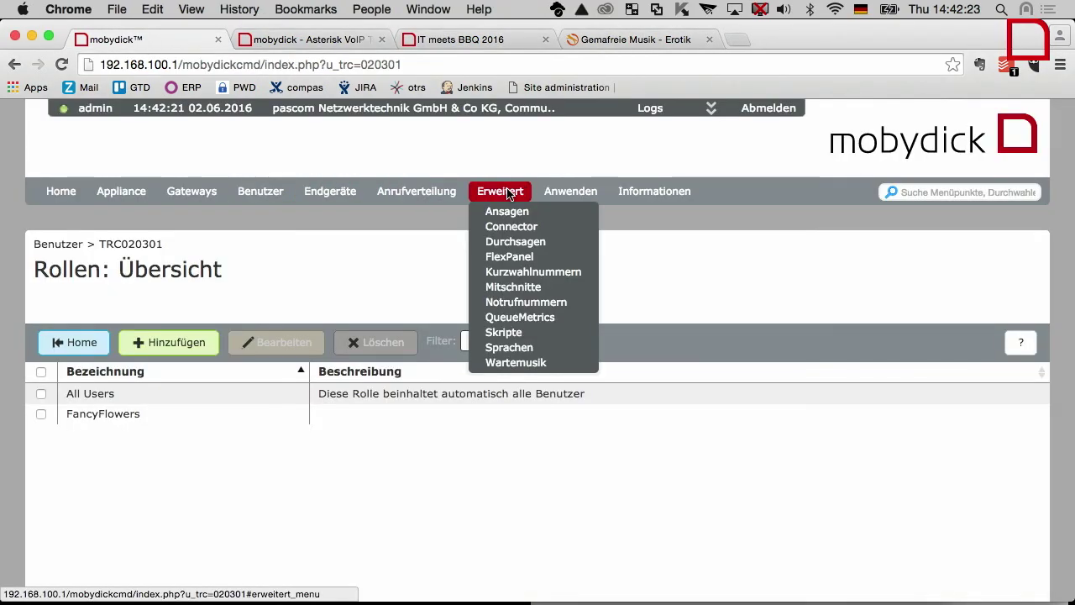
click(531, 363)
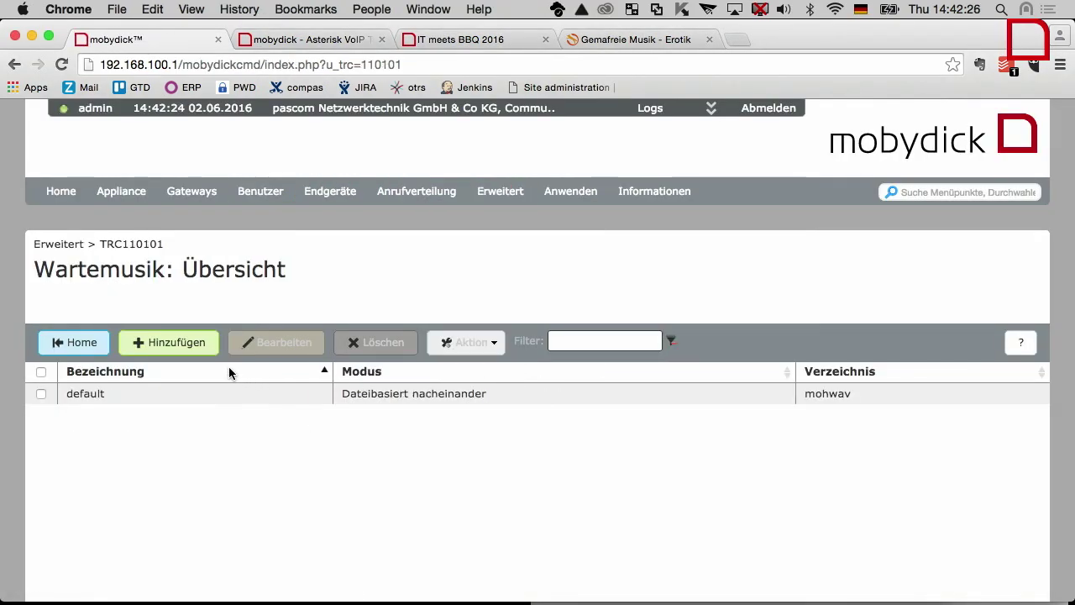
click(177, 350)
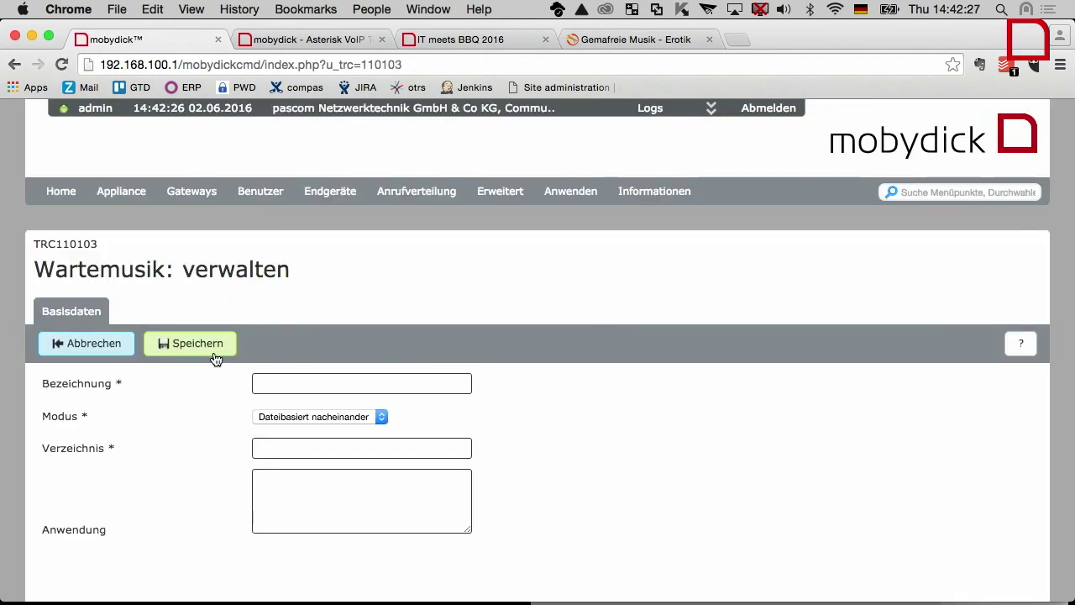
click(293, 382)
text(fancy)
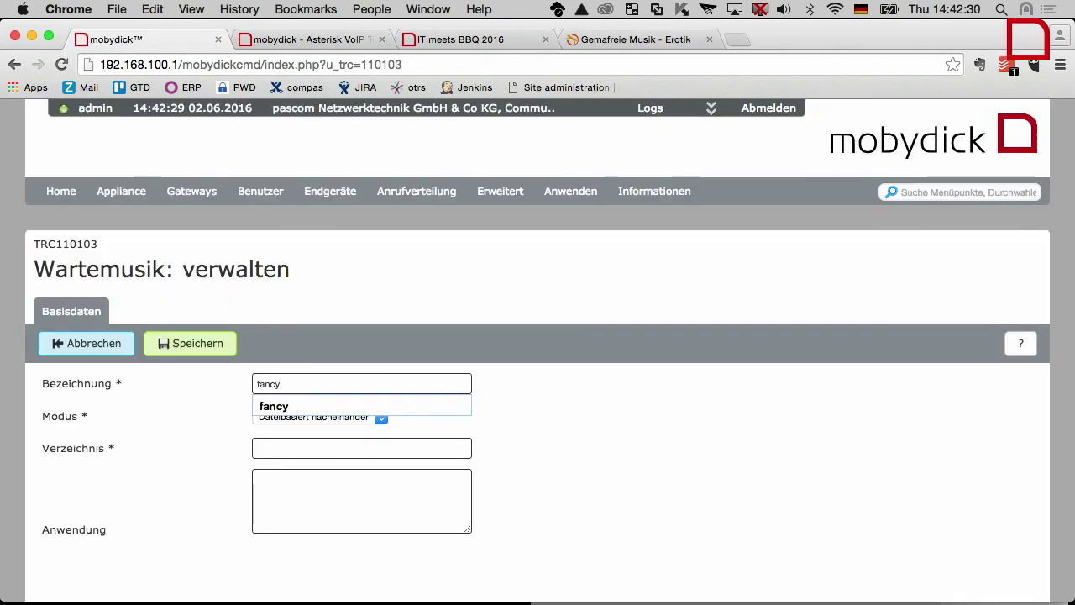
click(143, 433)
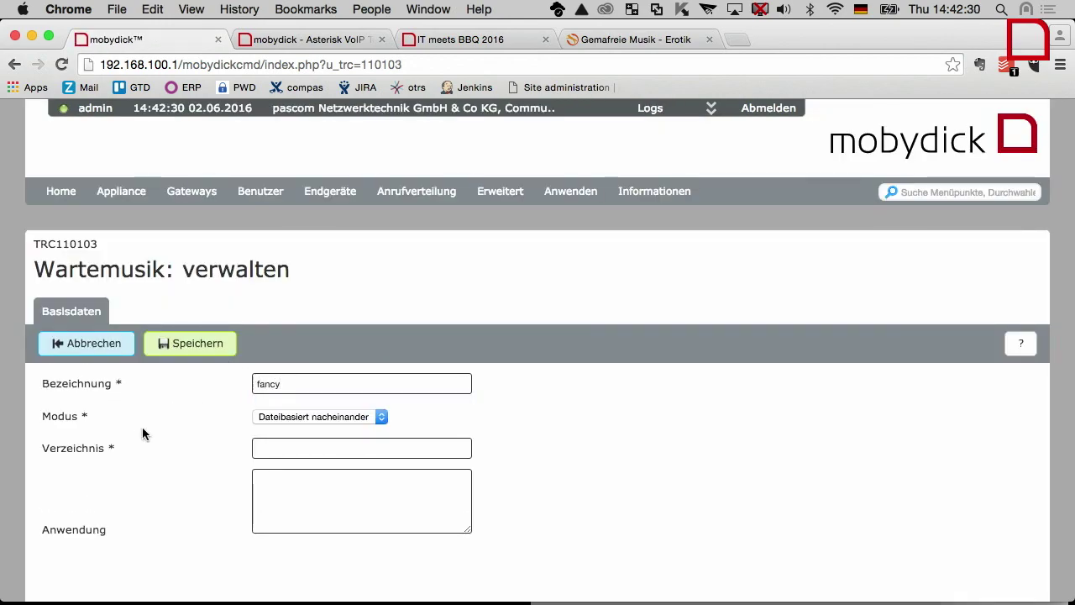
click(261, 447)
text(fancy)
click(253, 514)
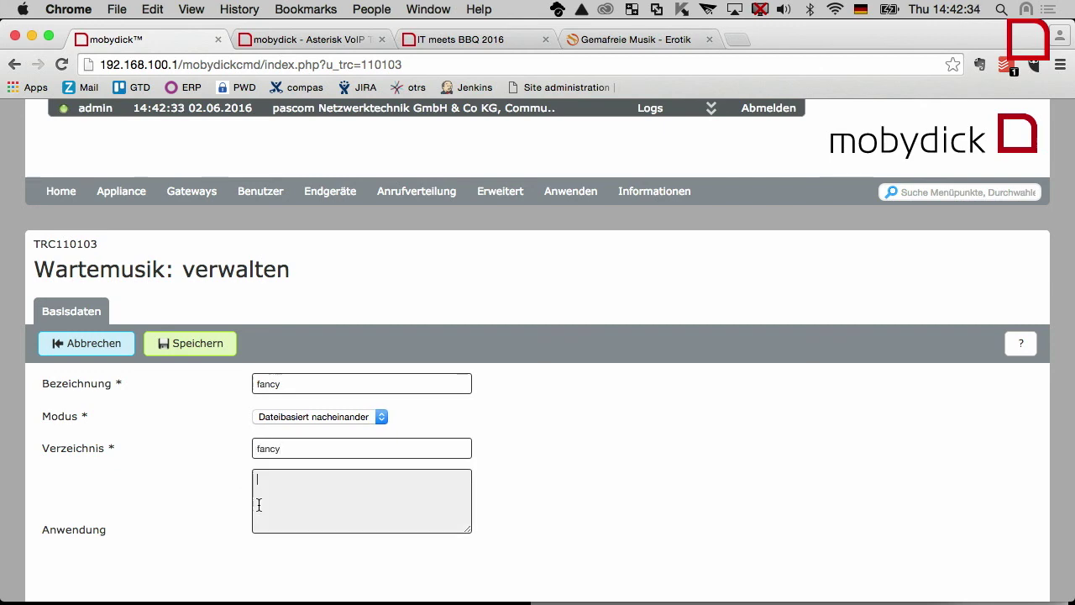
Choose the mode "Dateibasiert nacheinander" for the fancy hold music entry and save it.
click(287, 415)
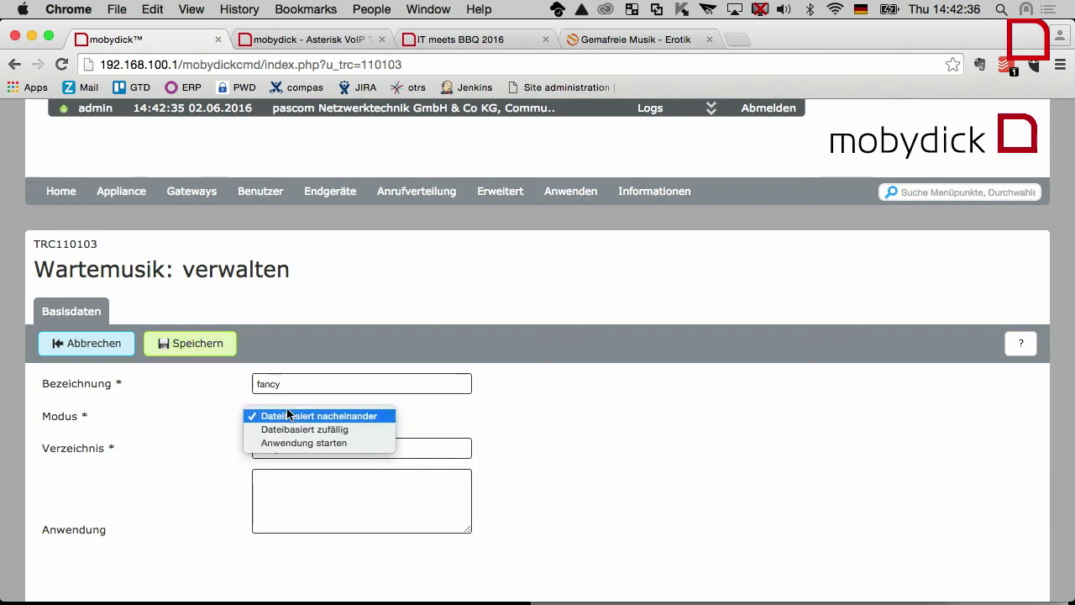
click(323, 419)
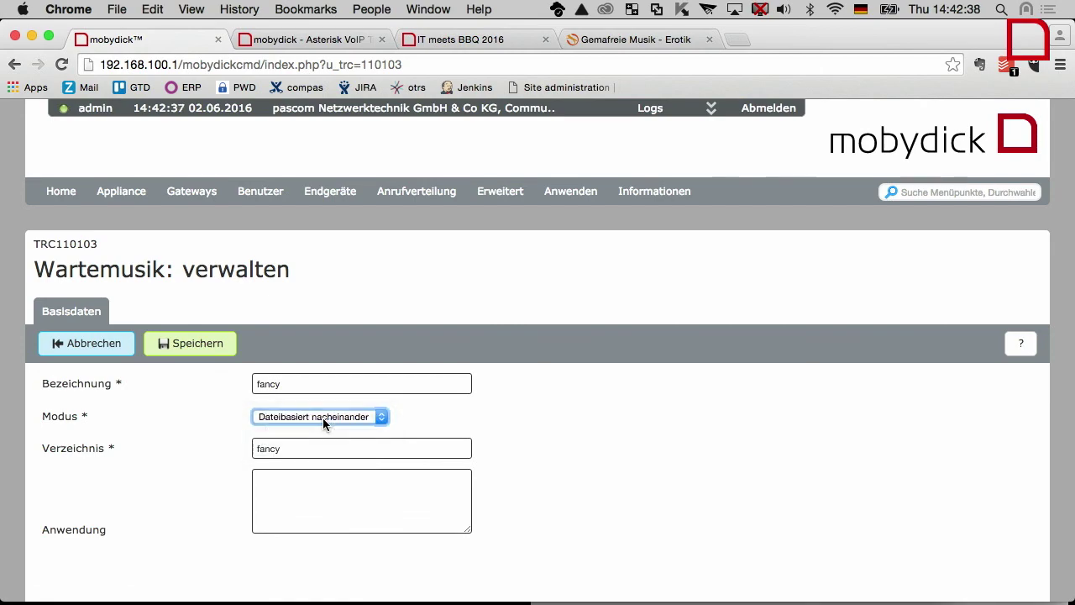
click(198, 344)
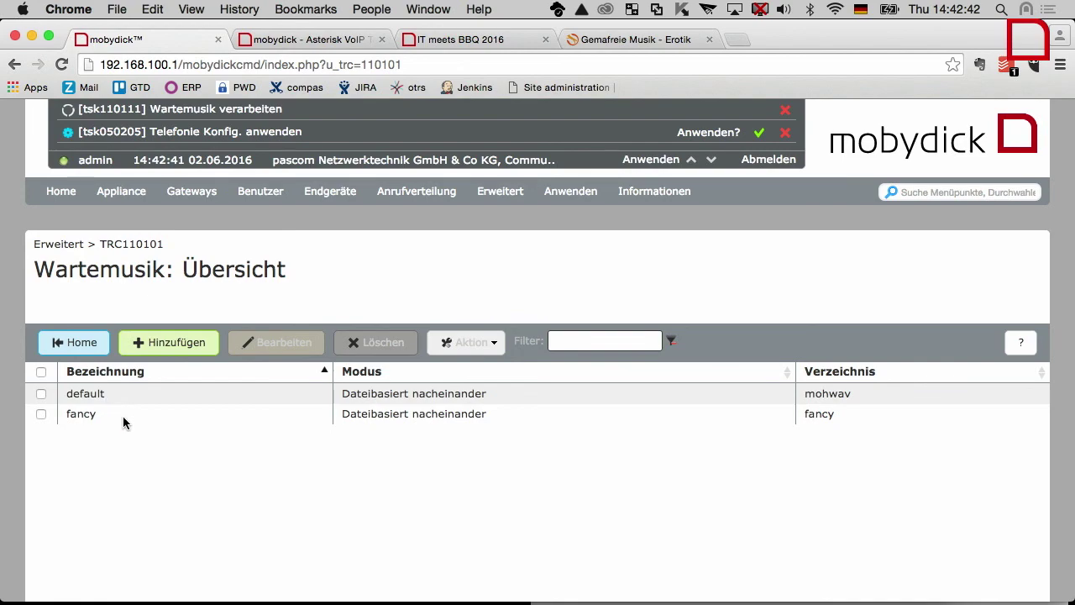
Upload wartemukke.wav from the Desktop as a music track of the fancy hold music entry.
click(121, 415)
click(466, 341)
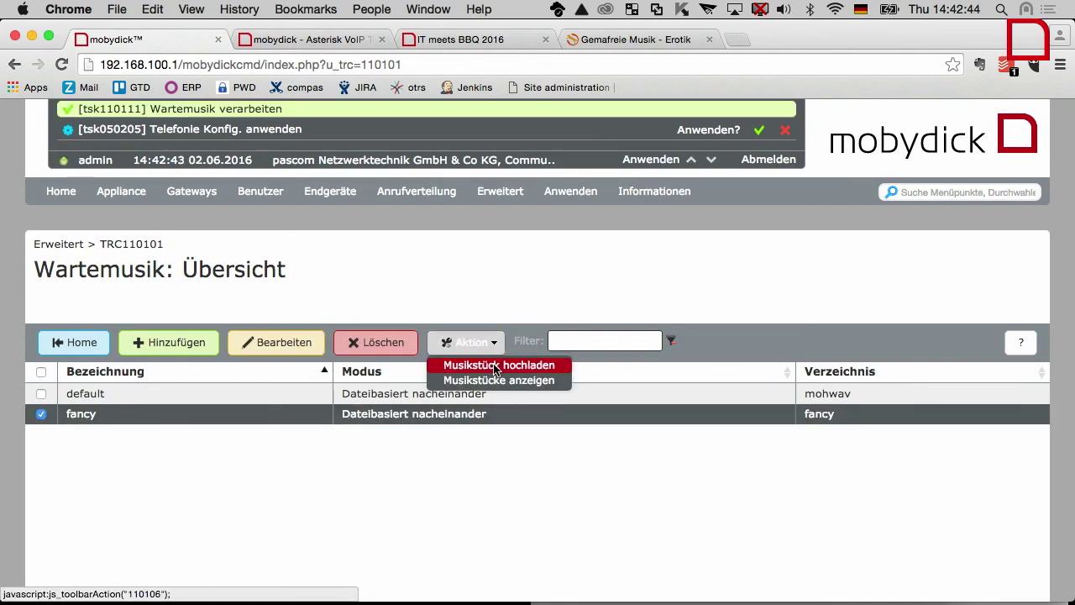
click(498, 366)
click(289, 447)
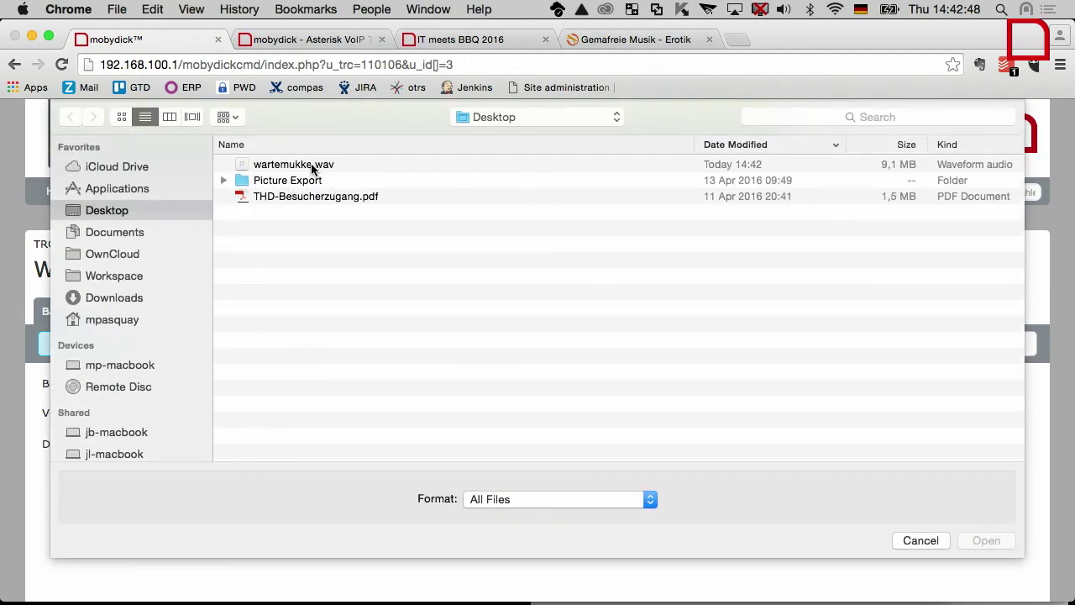
click(307, 166)
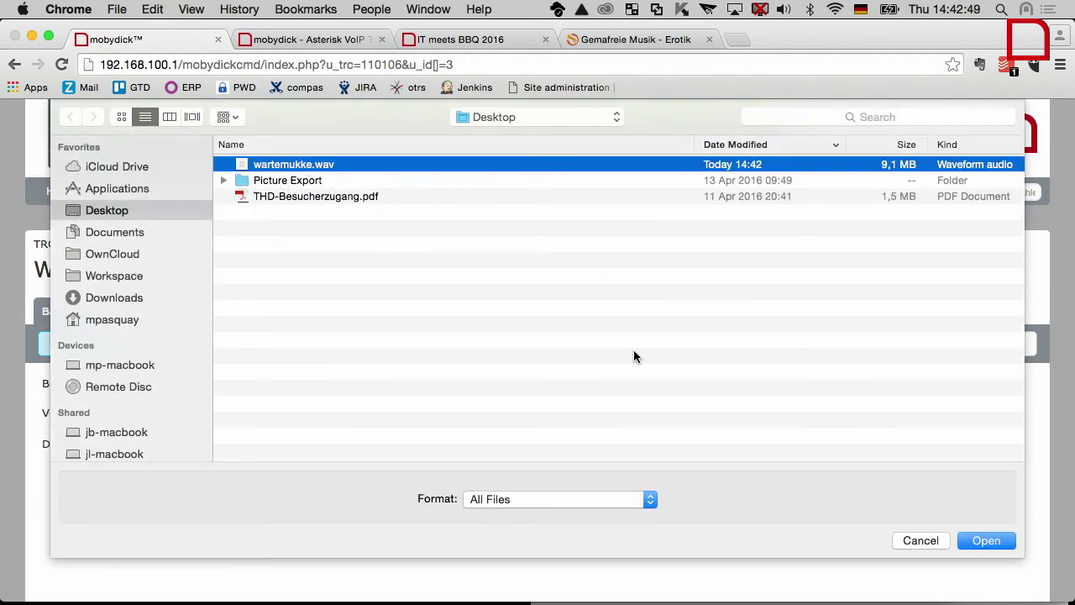
click(990, 540)
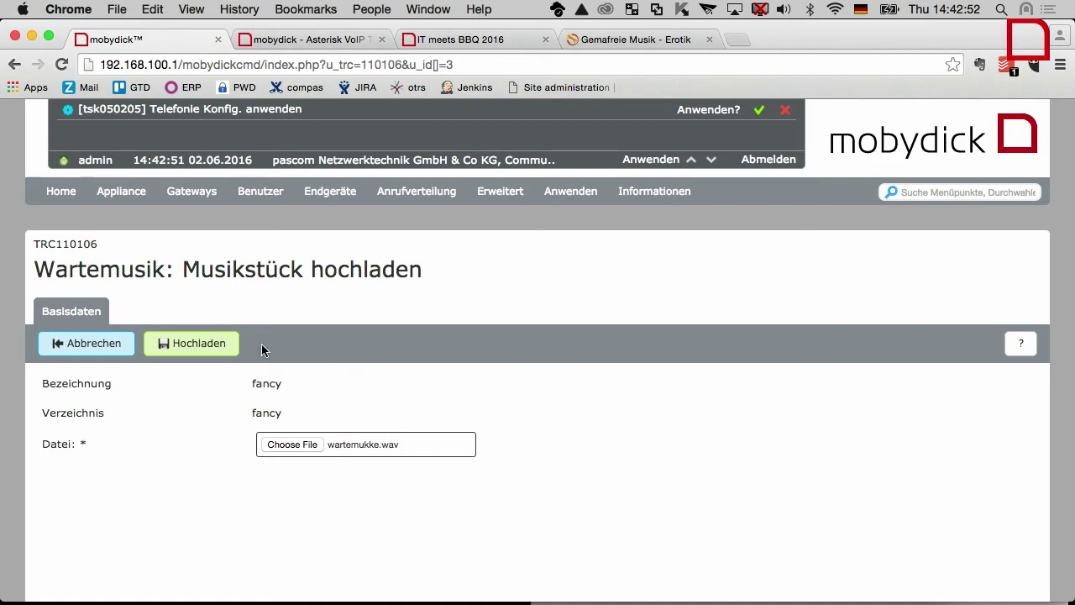
click(216, 351)
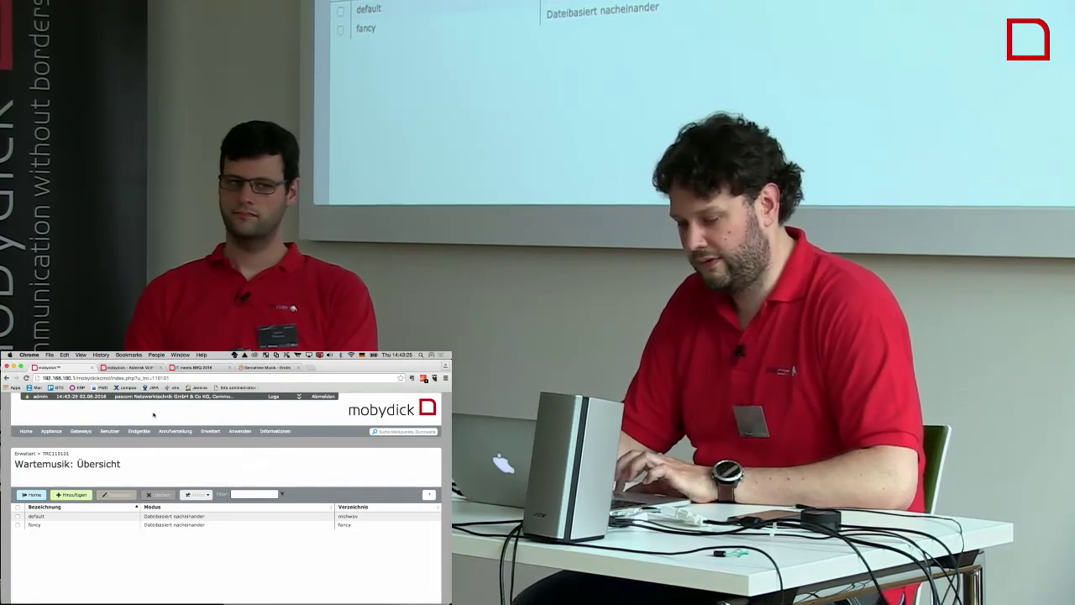
Assign Wartemusik "fancy" to the FancyHotline team, save it and apply the pending telephony configuration.
click(110, 431)
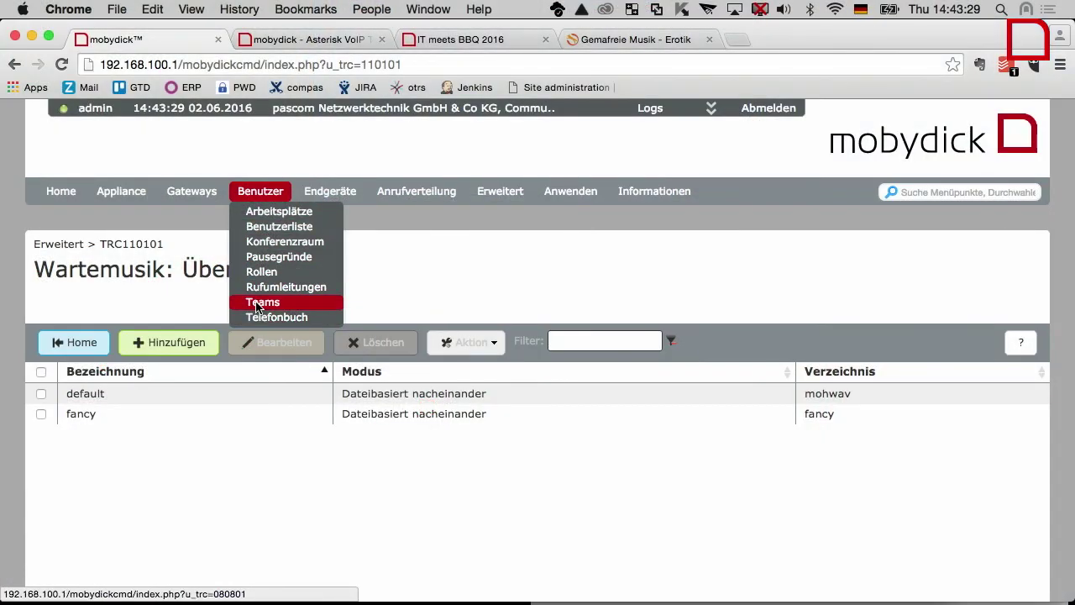
click(110, 477)
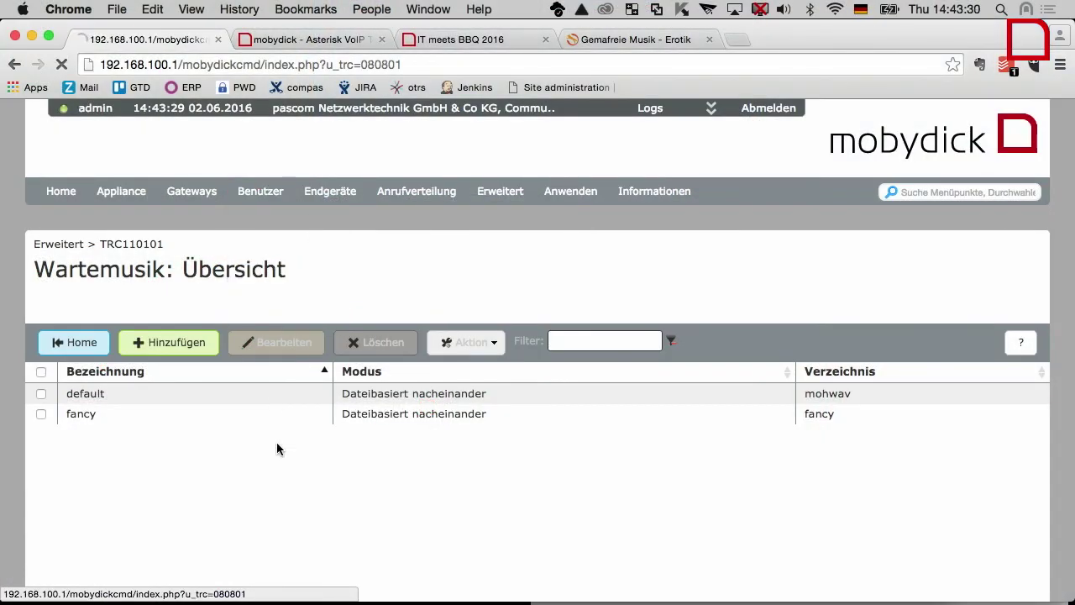
click(122, 393)
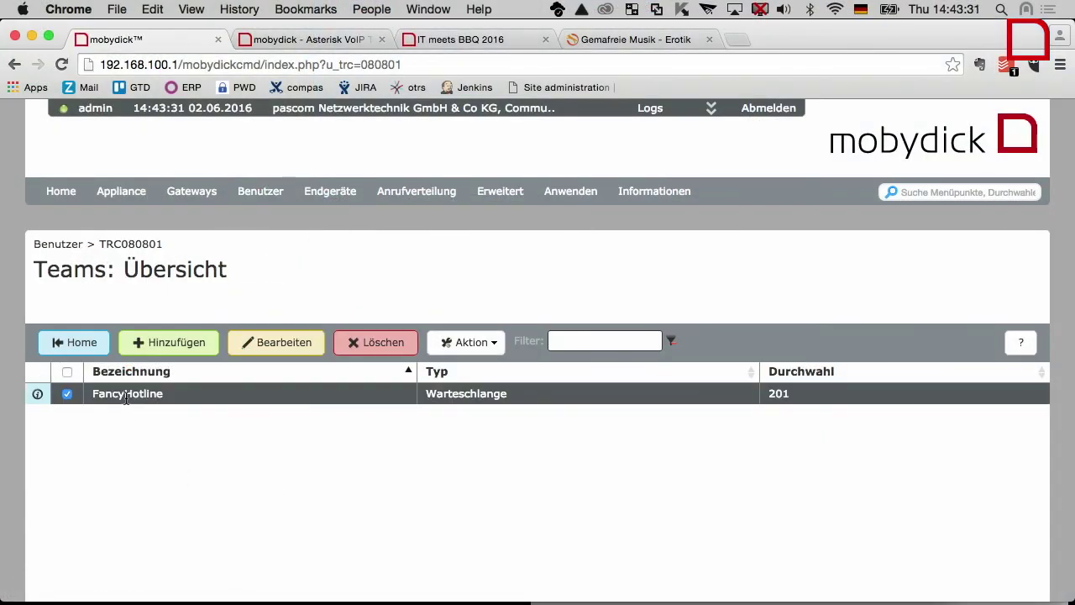
click(267, 344)
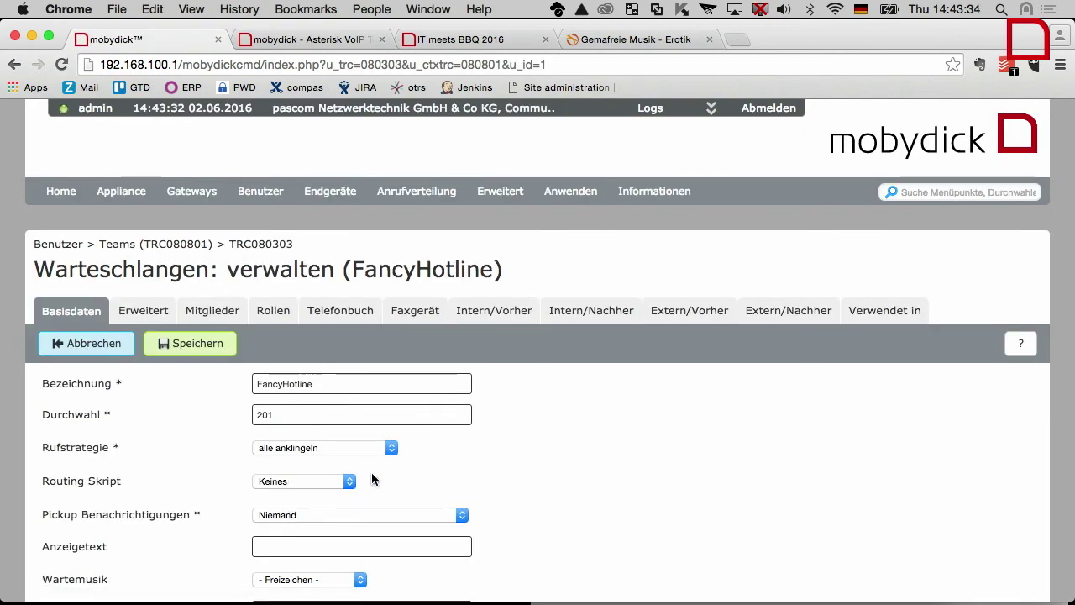
scroll(552, 477, down, 2)
click(317, 513)
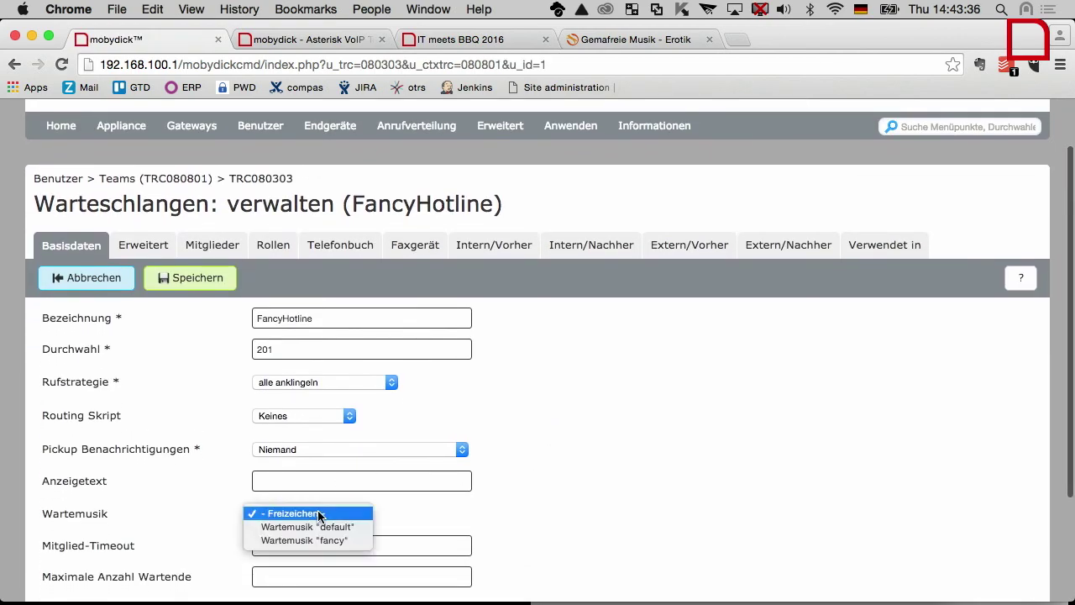
click(339, 540)
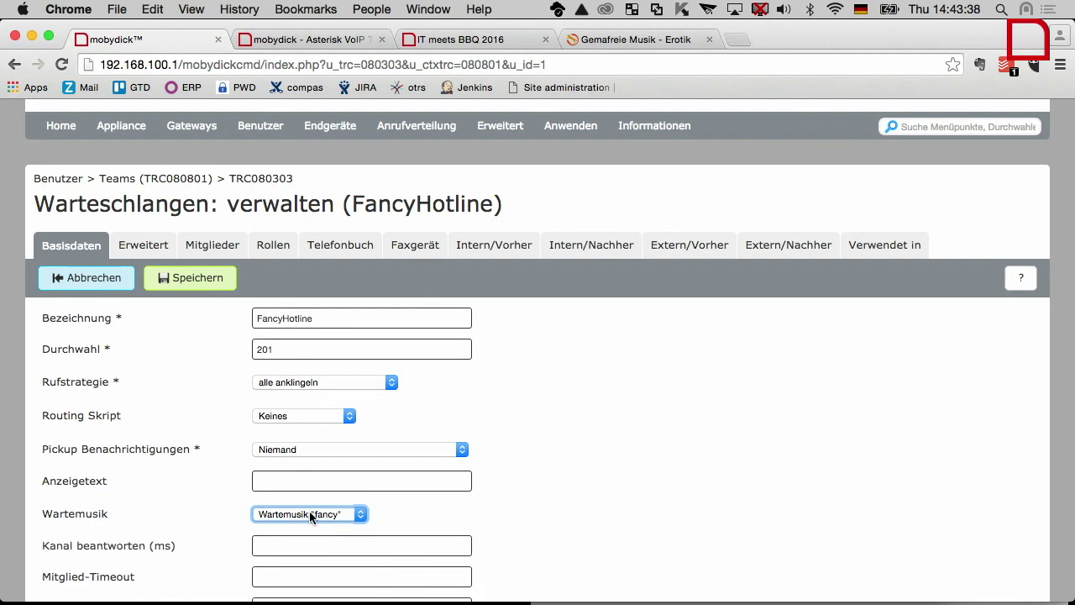
click(190, 284)
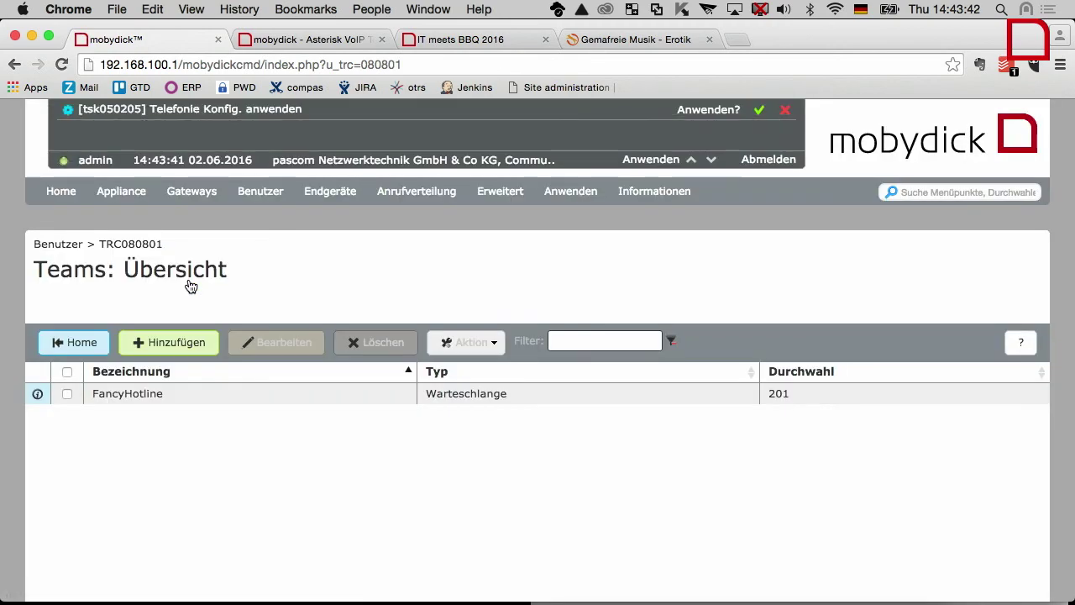
click(761, 110)
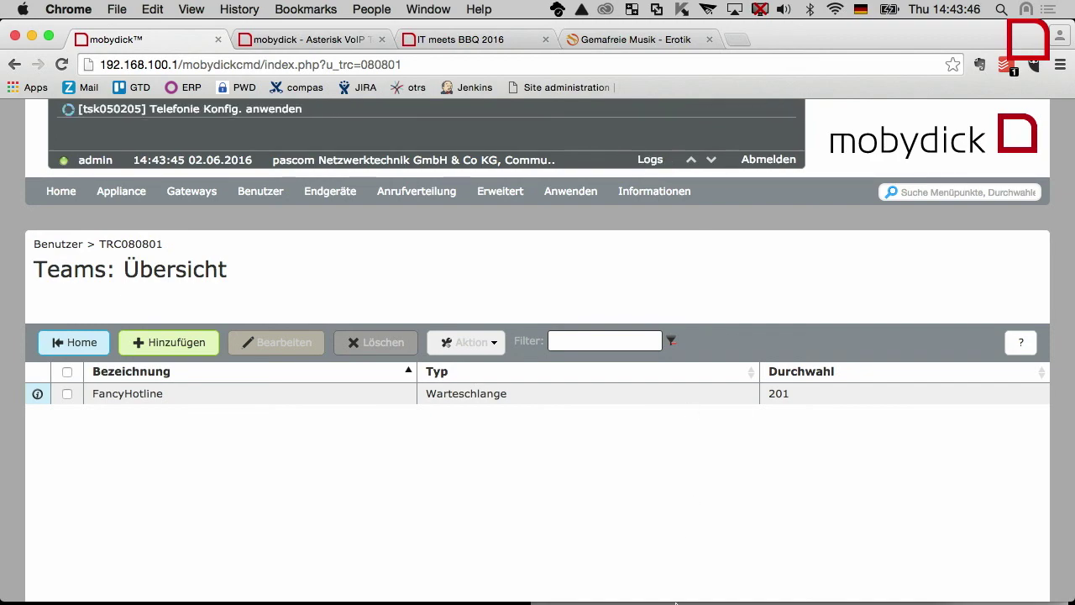
Switch to the mobydick desktop client and call the FancyHotline queue at extension 201.
click(696, 581)
click(736, 581)
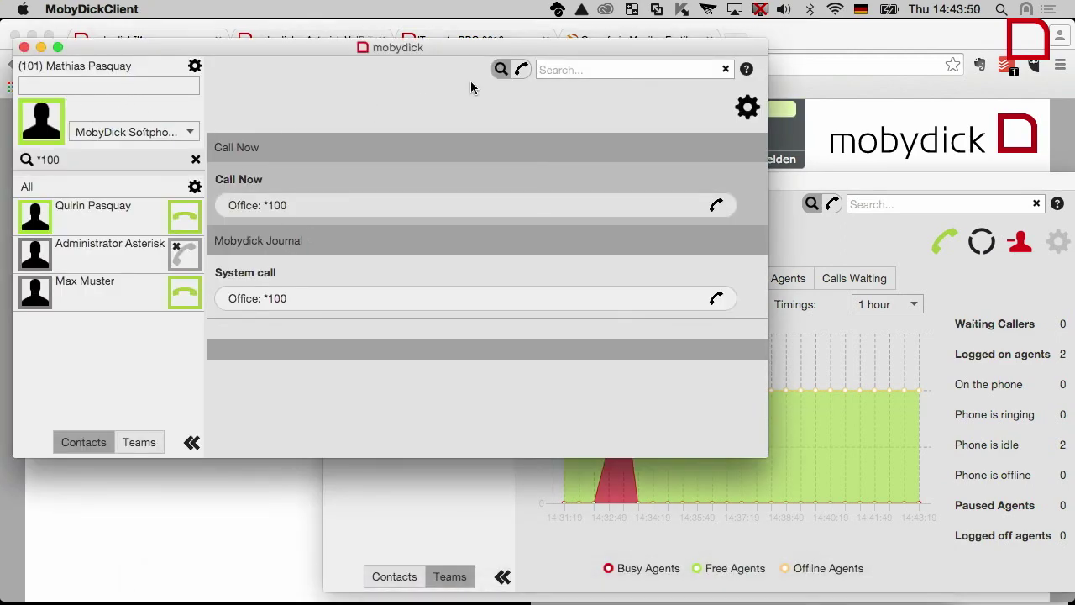
click(571, 67)
click(522, 68)
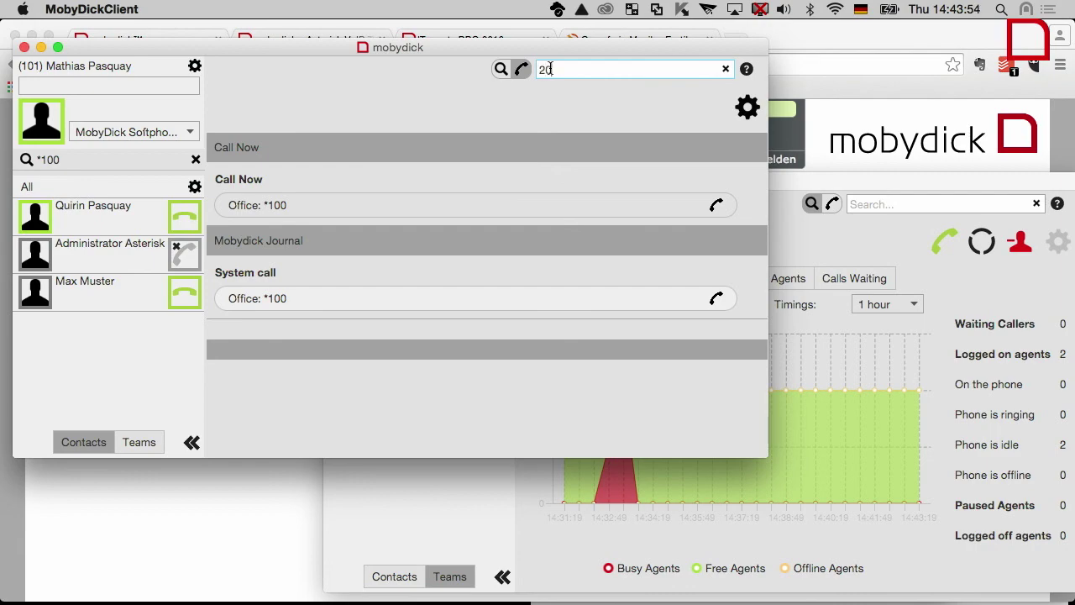
click(519, 195)
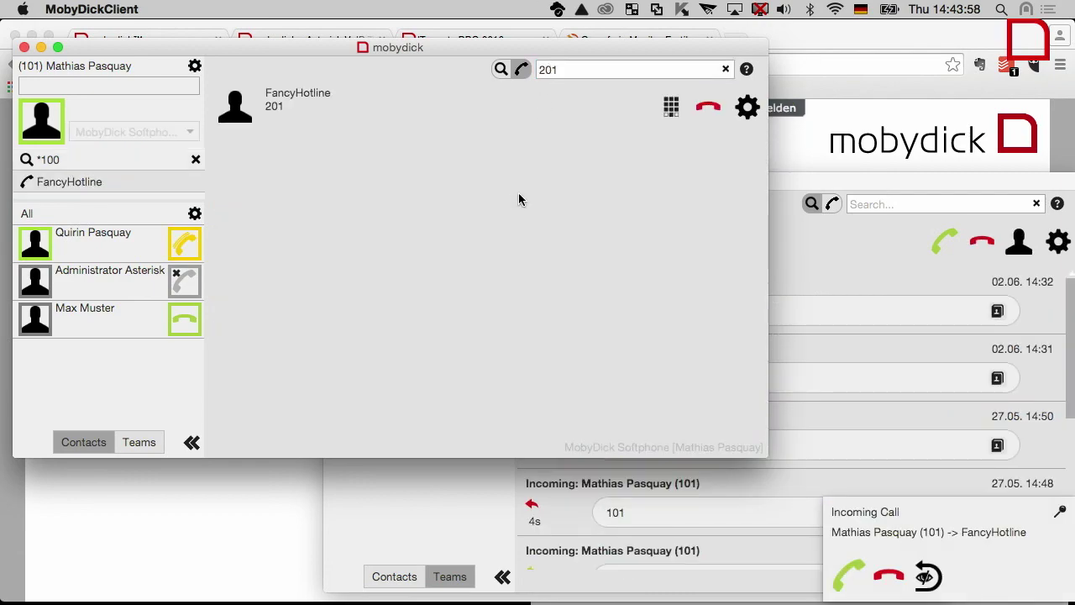